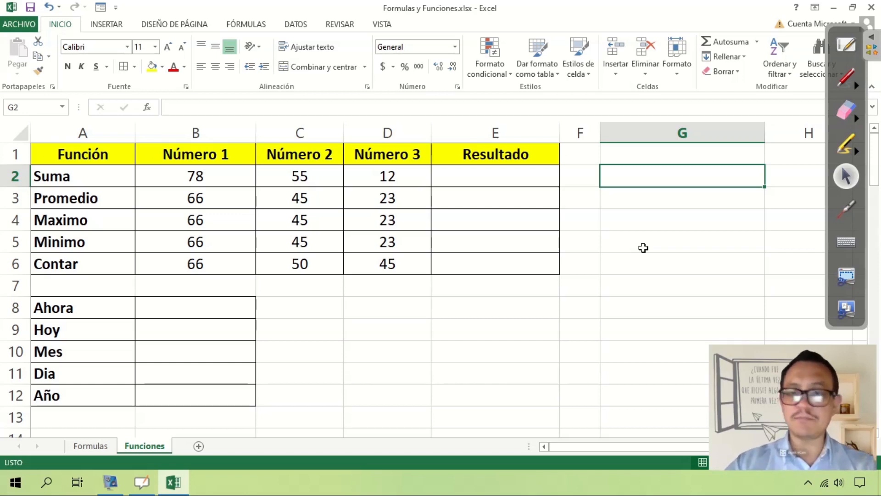
Add the three Suma row numbers in G2 with the formula =B2+C2+D2 and review its cell references
{"action": "type", "text": "="}
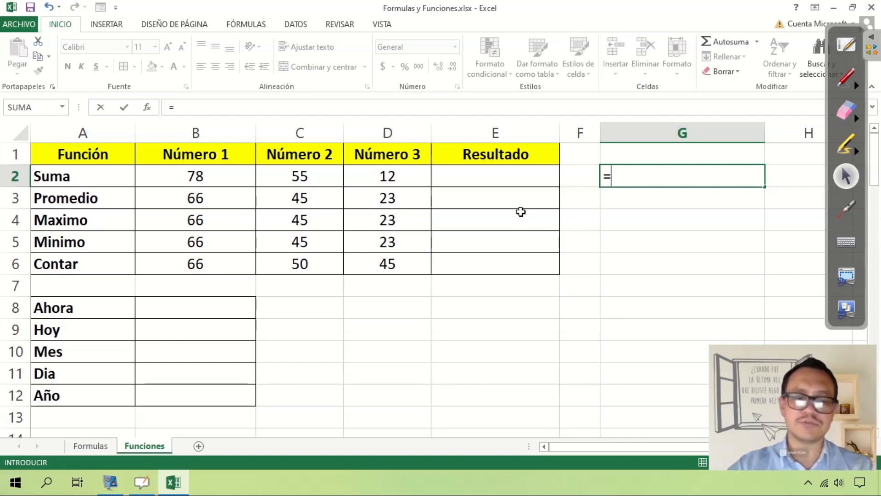
{"action": "left_click", "coordinate": [183, 177]}
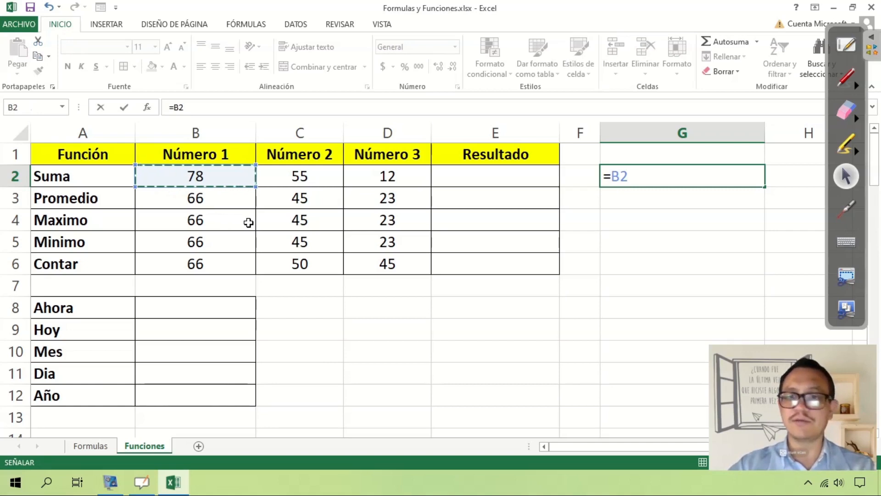
{"action": "type", "text": "+"}
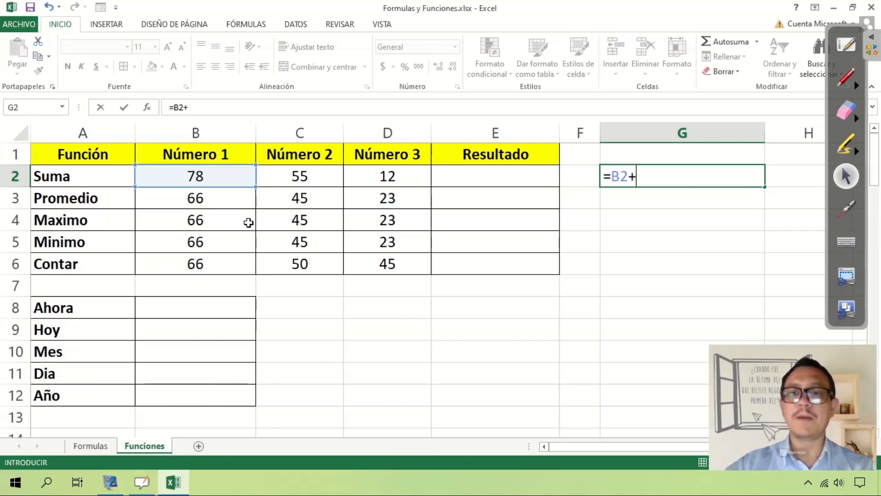
{"action": "left_click", "coordinate": [321, 176]}
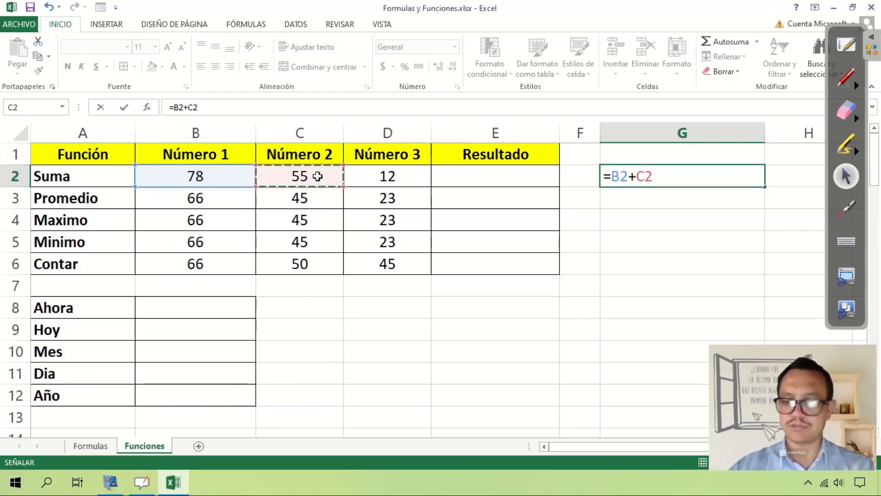
{"action": "type", "text": "+"}
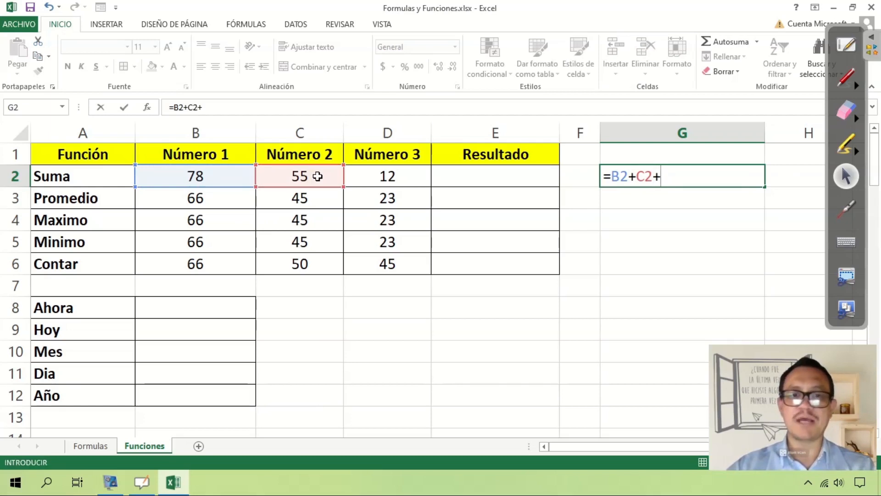
{"action": "left_click", "coordinate": [381, 179]}
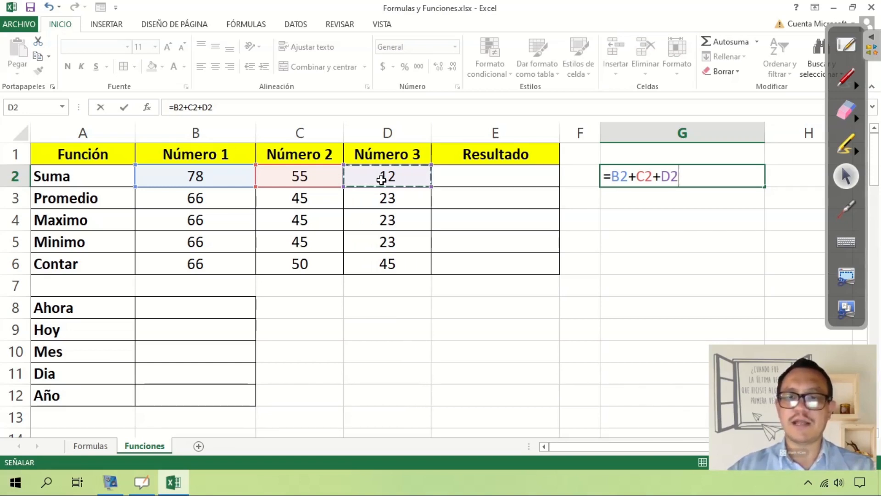
{"action": "key", "text": "Return"}
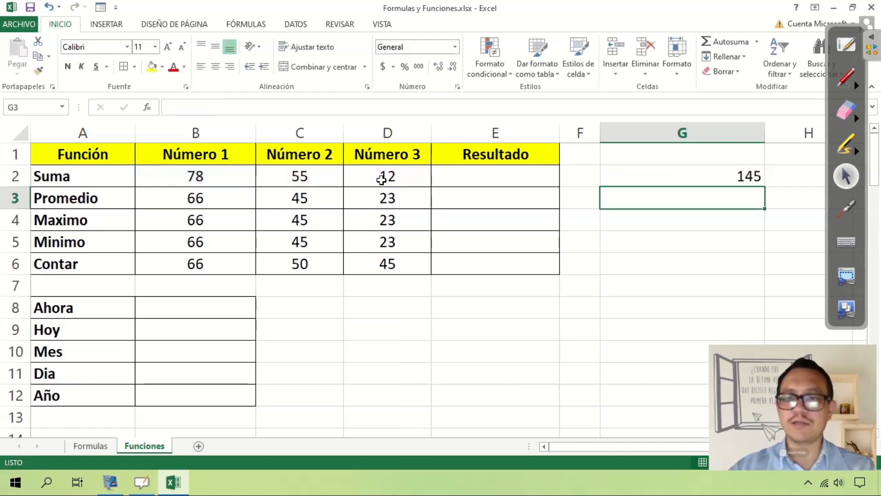
{"action": "key", "text": "Up"}
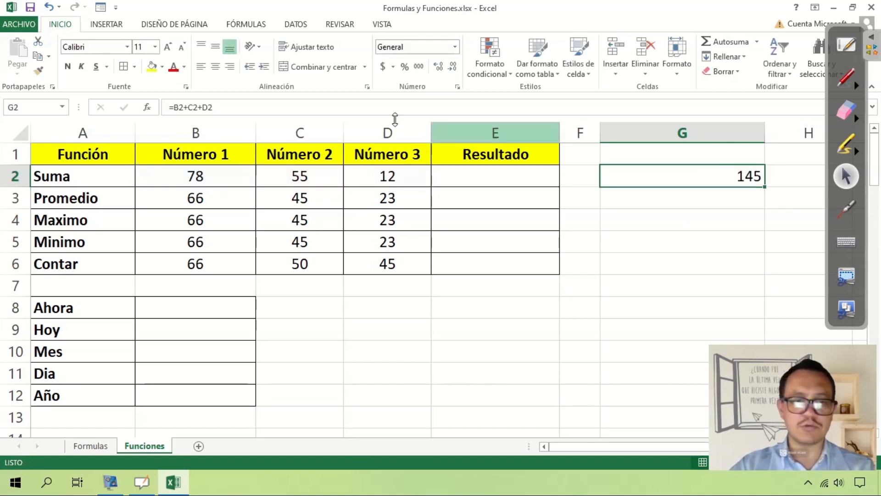
{"action": "left_click", "coordinate": [227, 107]}
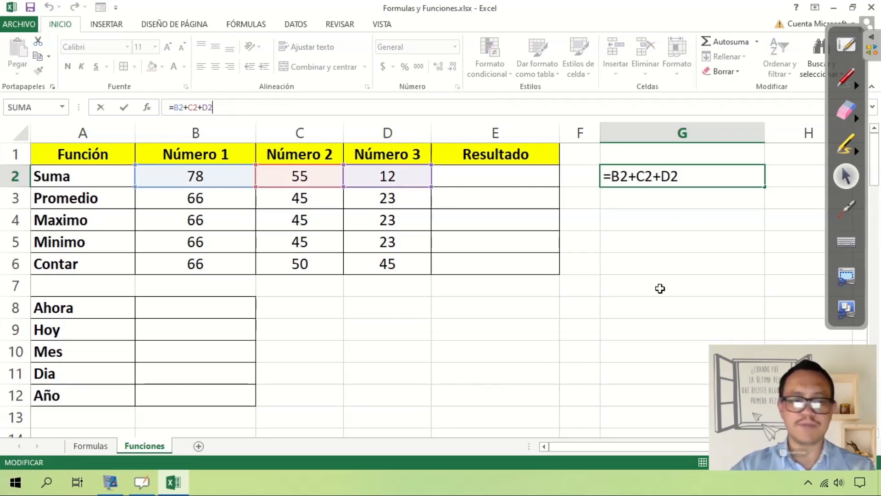
{"action": "key", "text": "ctrl+Return"}
Enter =SUMA(B2:D2) in E2 to total the Suma row's three numbers in the Resultado column
{"action": "left_click", "coordinate": [510, 176]}
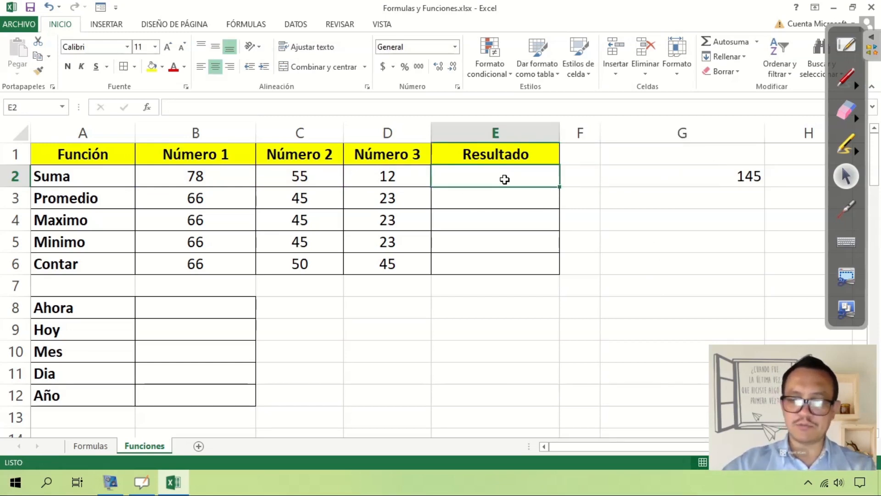
{"action": "type", "text": "="}
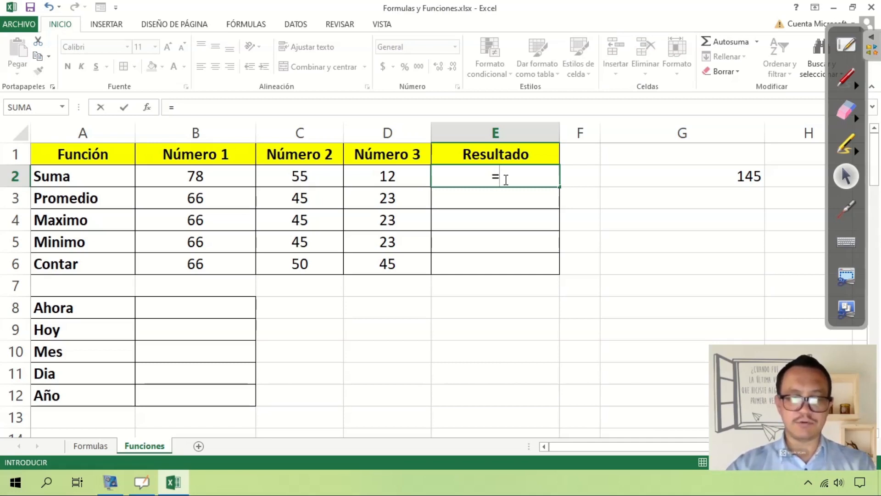
{"action": "type", "text": "SUMA"}
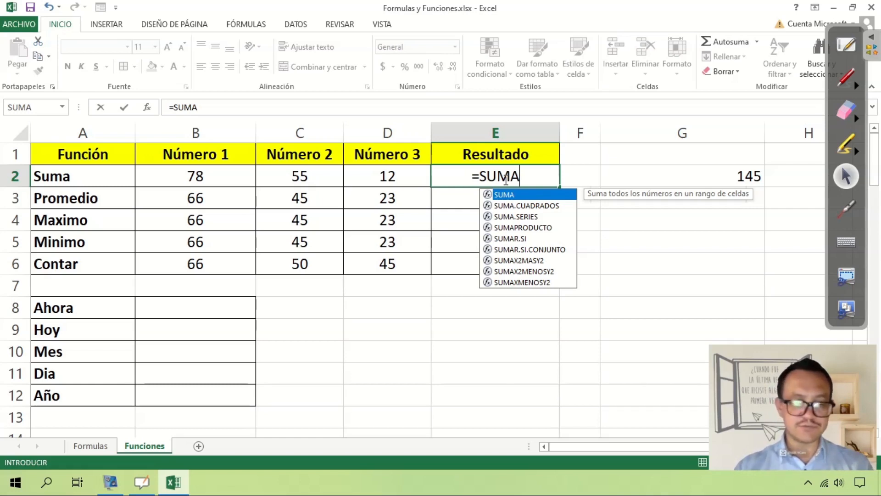
{"action": "type", "text": "("}
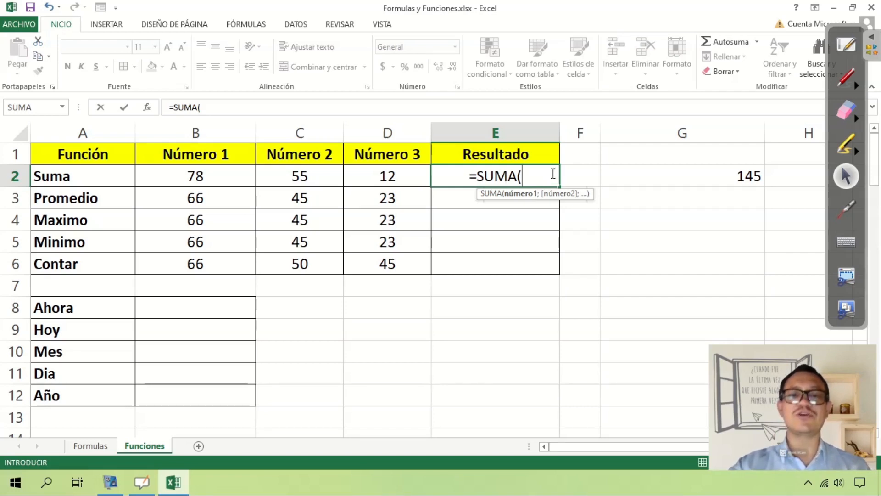
{"action": "left_click", "coordinate": [223, 179]}
{"action": "left_click_drag", "start_coordinate": [261, 183], "coordinate": [375, 181]}
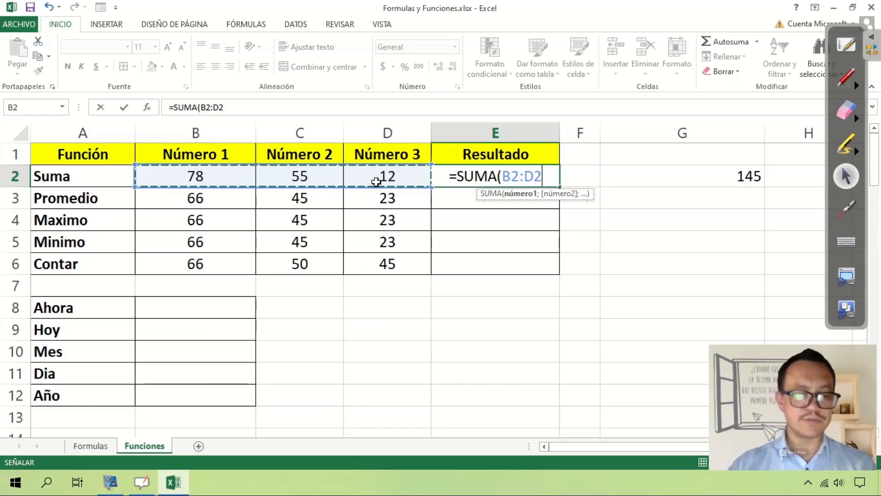
{"action": "type", "text": ")"}
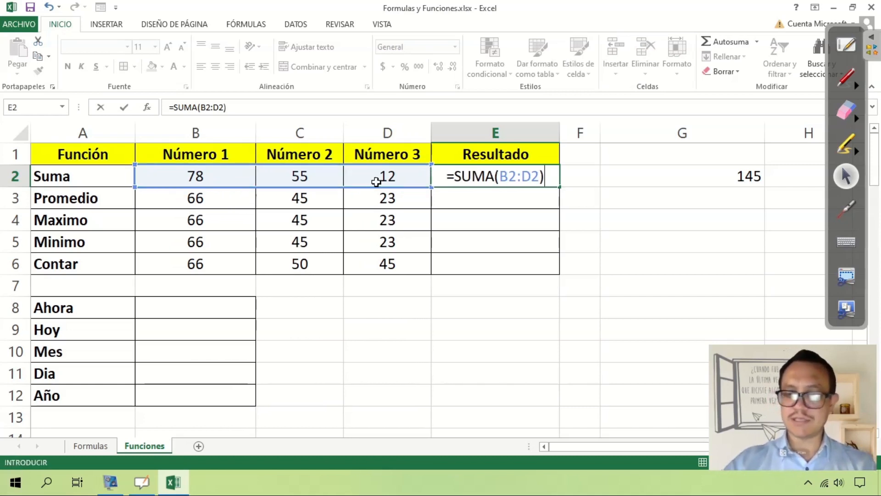
{"action": "key", "text": "Return"}
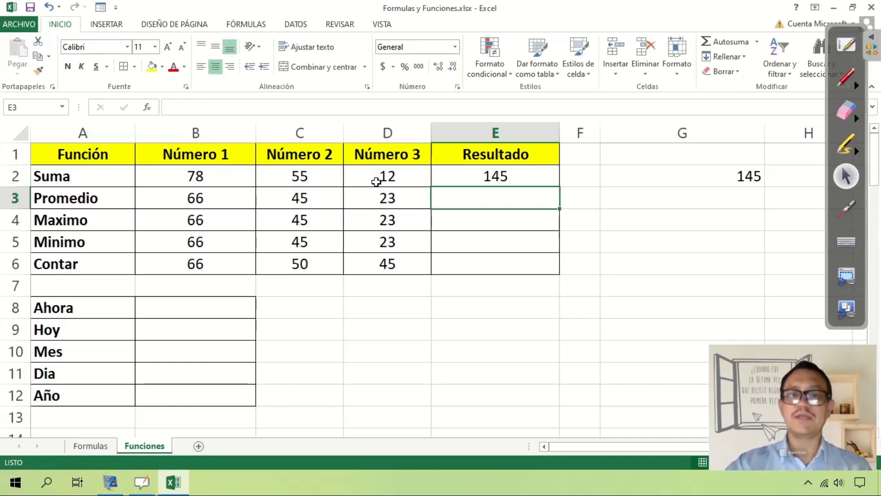
Compare the SUMA function in E2 with the addition formula in G2 by displaying the referenced cells of each
{"action": "left_click", "coordinate": [511, 173]}
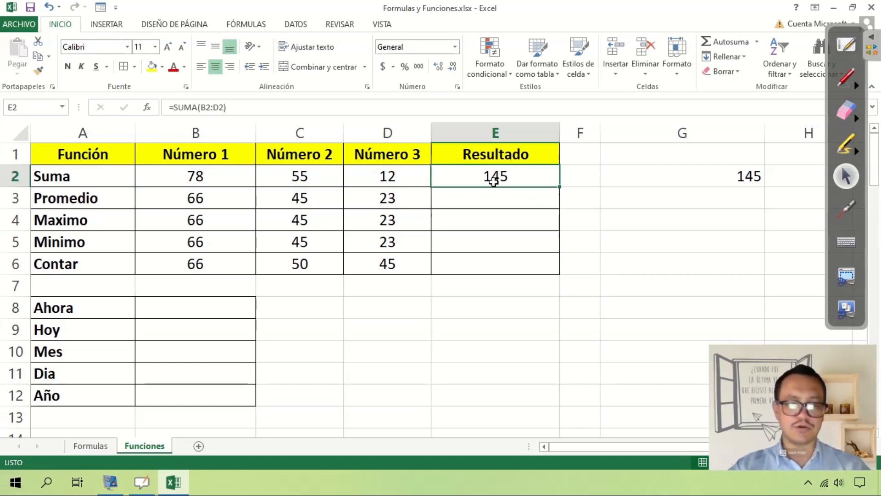
{"action": "key", "text": "F2"}
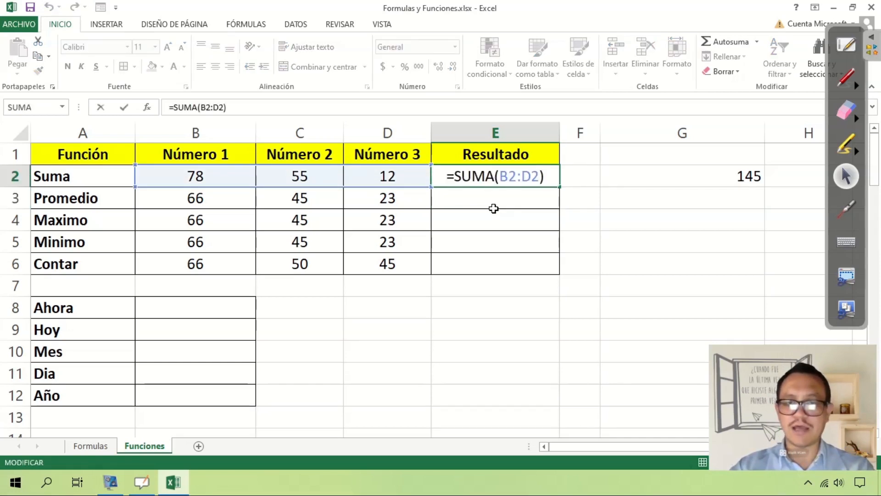
{"action": "left_click", "coordinate": [722, 174]}
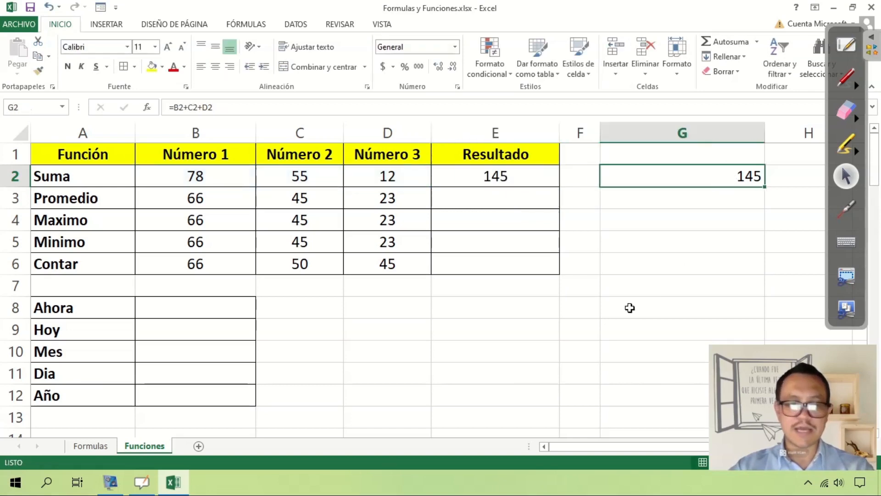
{"action": "key", "text": "F2"}
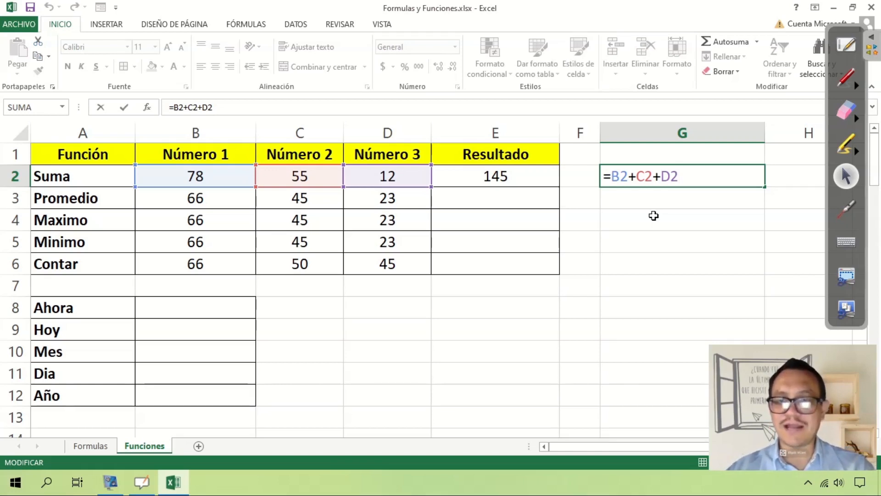
{"action": "key", "text": "ctrl+Return"}
{"action": "left_click", "coordinate": [507, 174]}
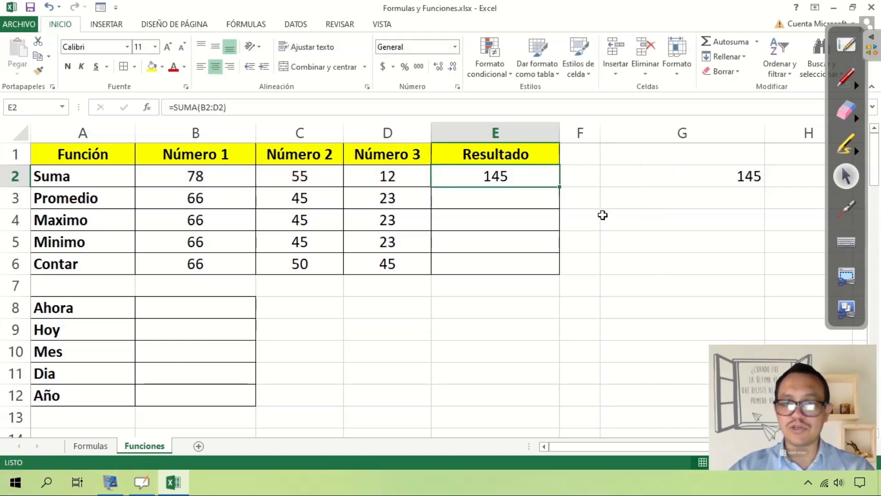
{"action": "key", "text": "F1"}
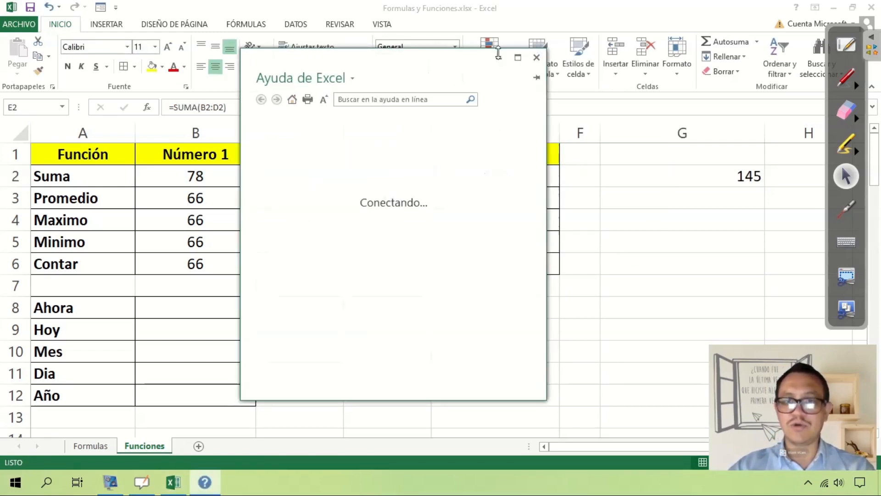
{"action": "left_click", "coordinate": [536, 58]}
{"action": "key", "text": "F2"}
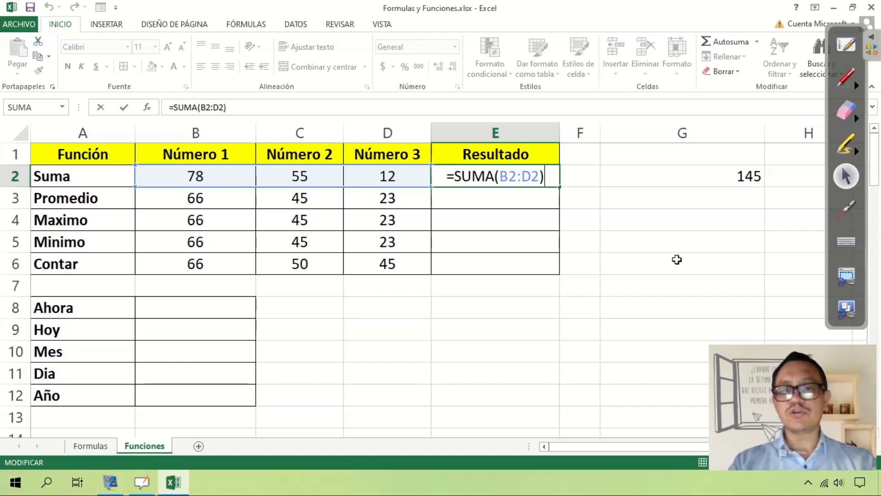
{"action": "key", "text": "ctrl+Return"}
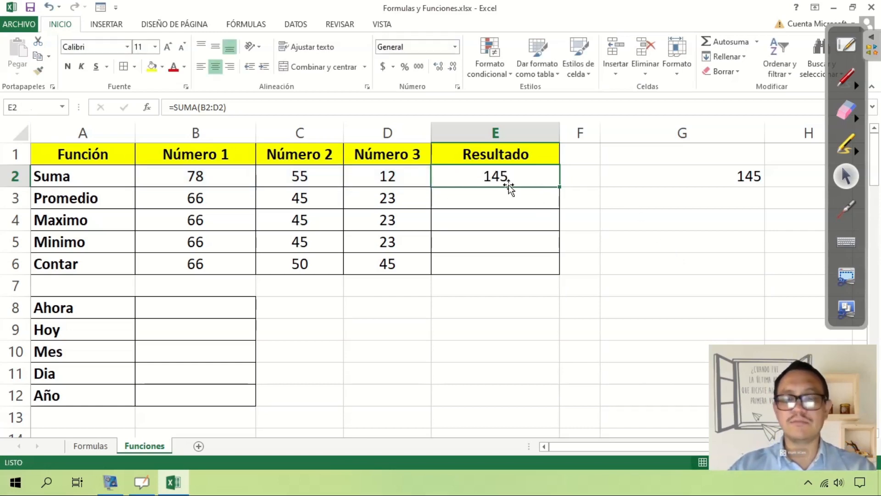
Rewrite the argument of the SUMA function in E2 manually as the range B2:D2 and review the resulting formula
{"action": "double_click", "coordinate": [511, 171]}
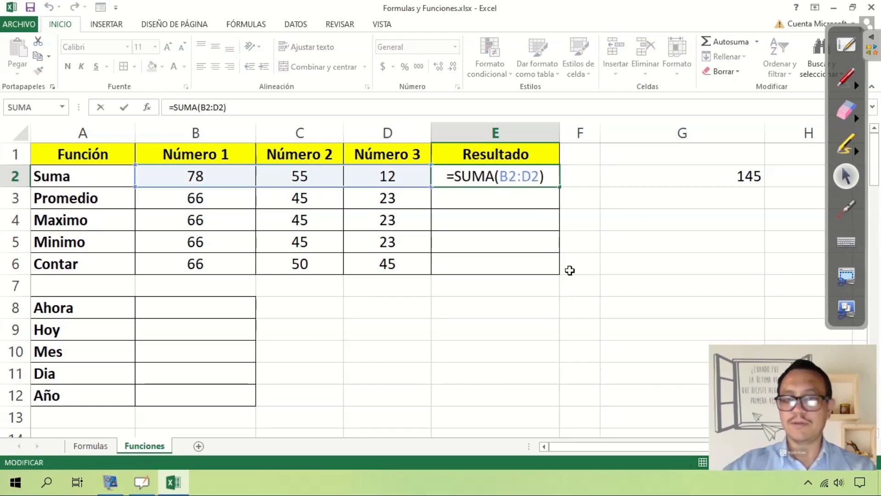
{"action": "key", "text": "BackSpace"}
{"action": "key", "text": "BackSpace"}
{"action": "key", "text": "BackSpace"}
{"action": "key", "text": "BackSpace"}
{"action": "key", "text": "BackSpace"}
{"action": "key", "text": "BackSpace"}
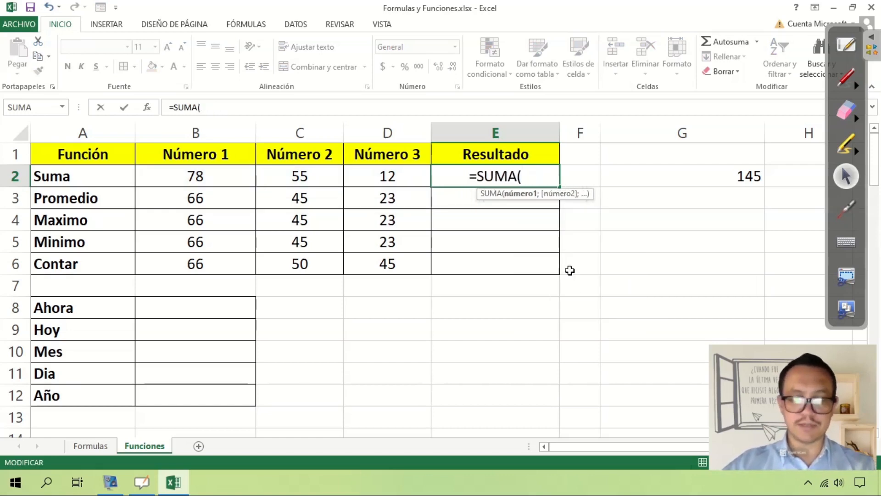
{"action": "type", "text": "B2:"}
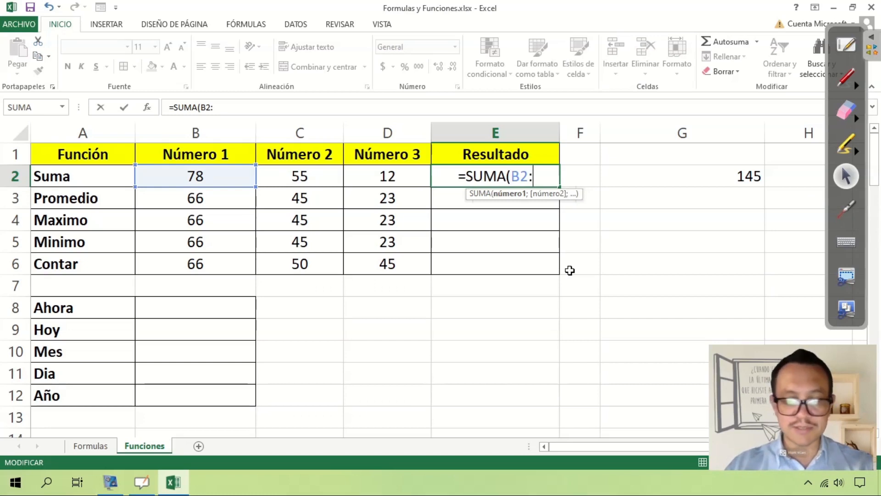
{"action": "type", "text": "D2)"}
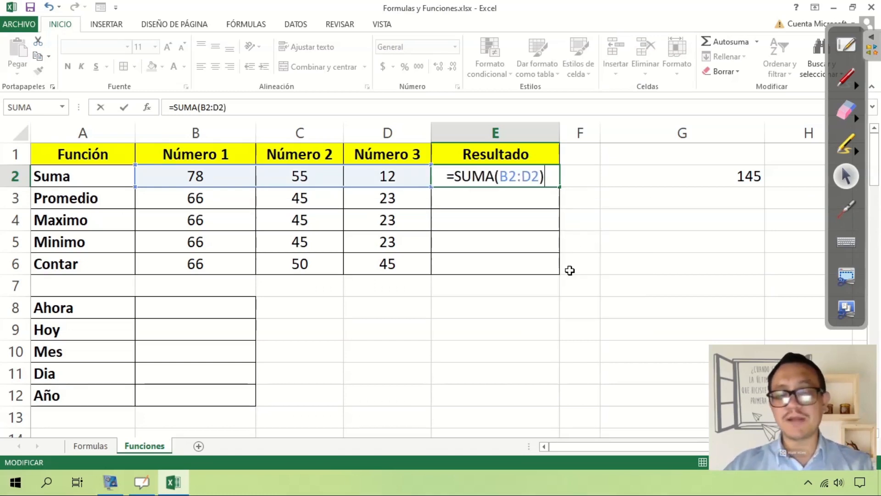
{"action": "key", "text": "Return"}
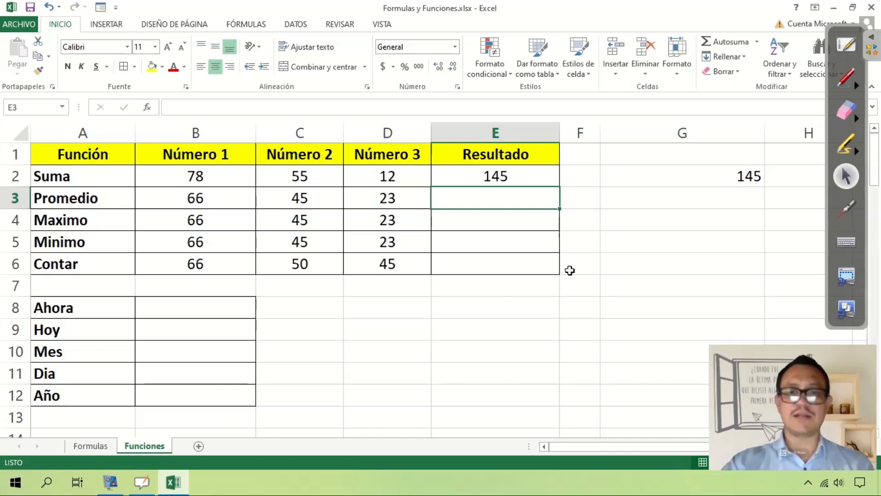
{"action": "left_click", "coordinate": [509, 176]}
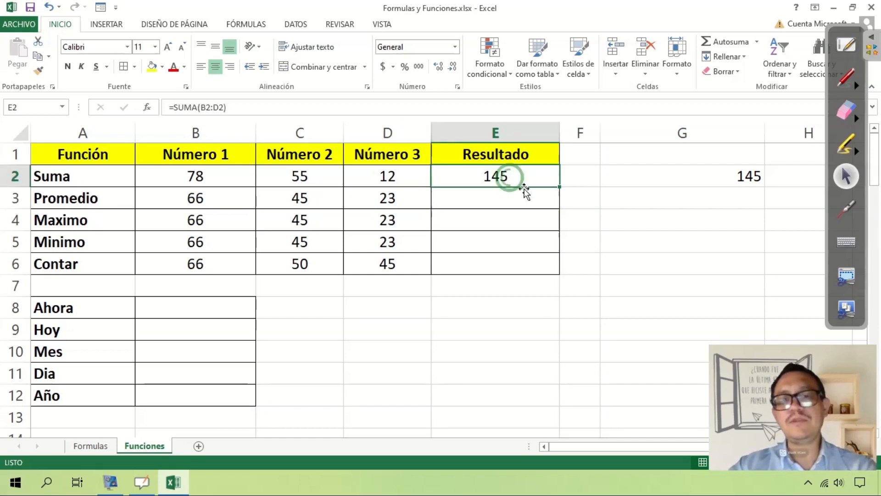
{"action": "key", "text": "F2"}
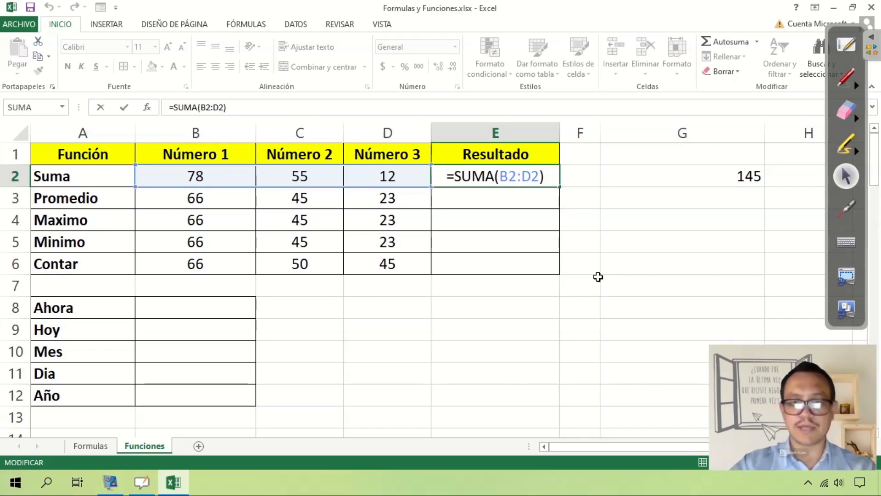
{"action": "key", "text": "ctrl+Return"}
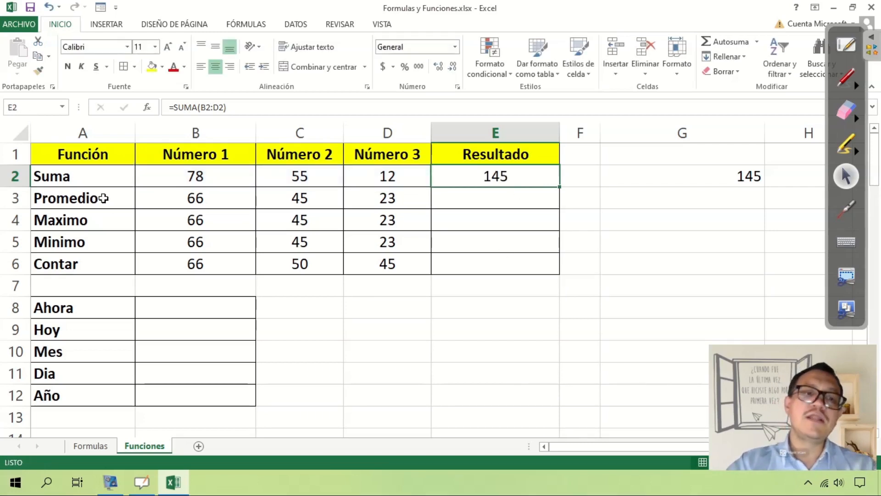
Average the Promedio row's three numbers in G3 with the manual formula =(B3+C3+D3)/3
{"action": "left_click", "coordinate": [125, 206]}
{"action": "left_click", "coordinate": [466, 198]}
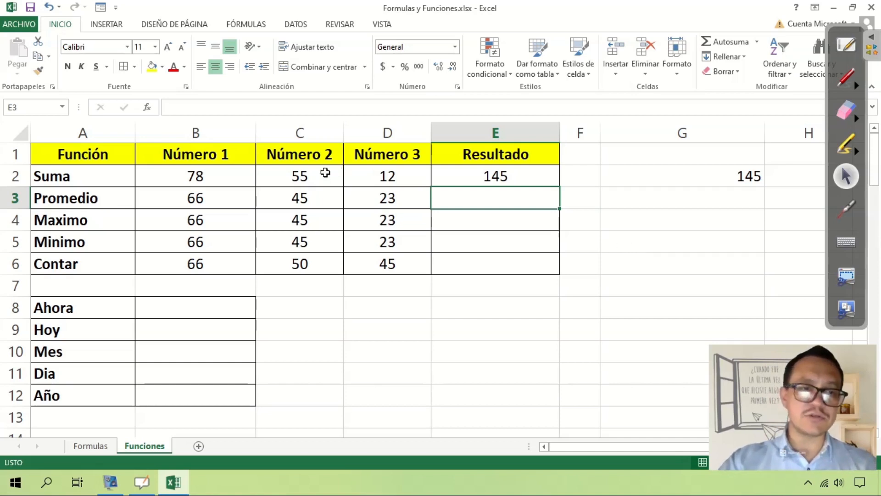
{"action": "left_click_drag", "start_coordinate": [209, 198], "coordinate": [362, 195]}
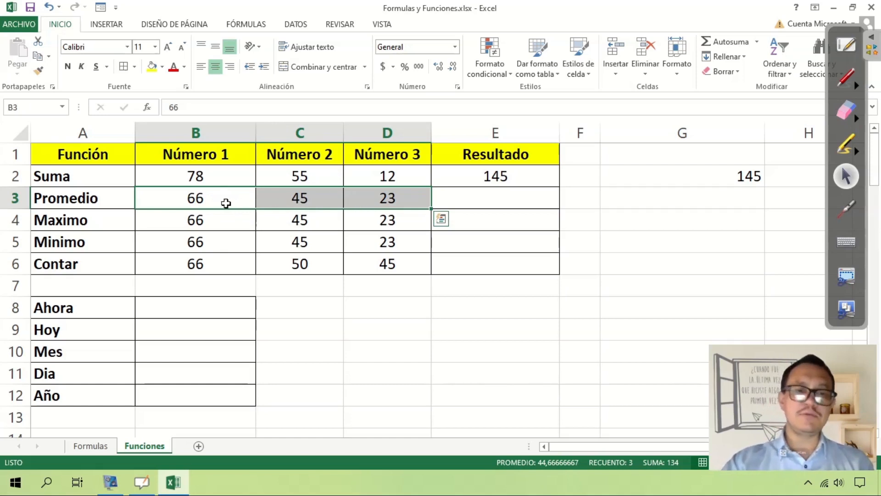
{"action": "left_click", "coordinate": [665, 200]}
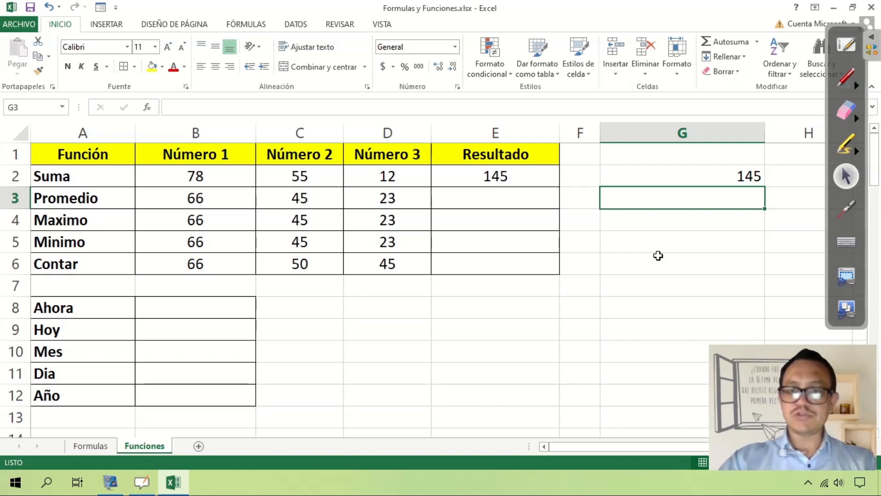
{"action": "type", "text": "="}
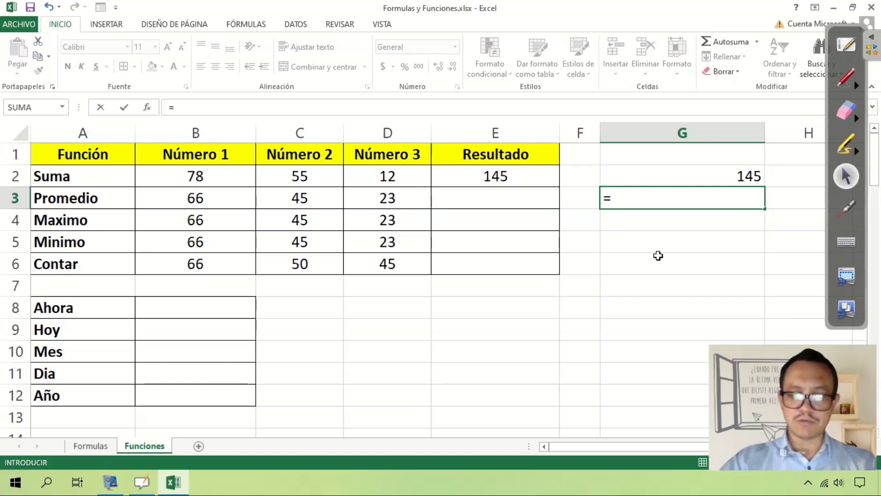
{"action": "type", "text": "("}
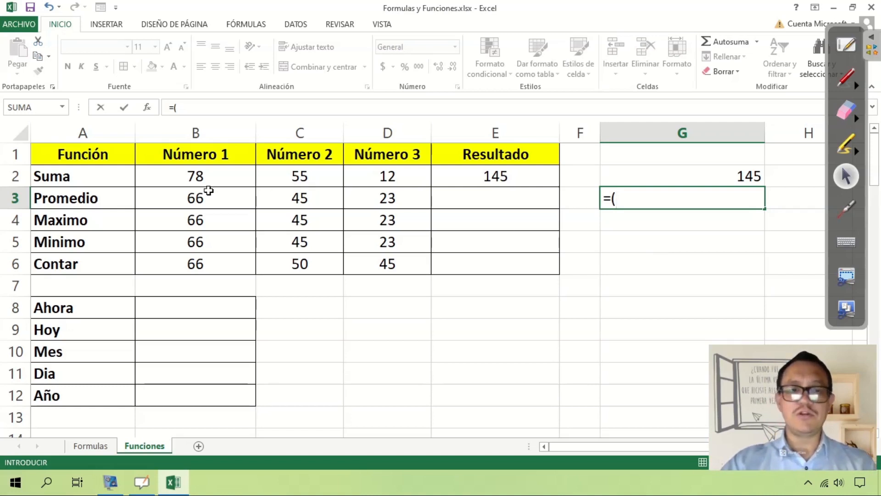
{"action": "left_click", "coordinate": [225, 200]}
{"action": "type", "text": "+"}
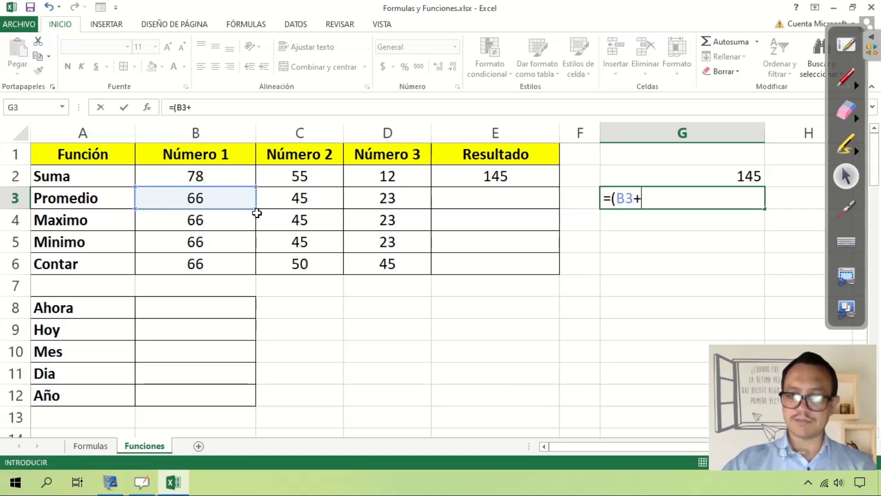
{"action": "left_click", "coordinate": [298, 200]}
{"action": "type", "text": "+"}
{"action": "left_click", "coordinate": [372, 199]}
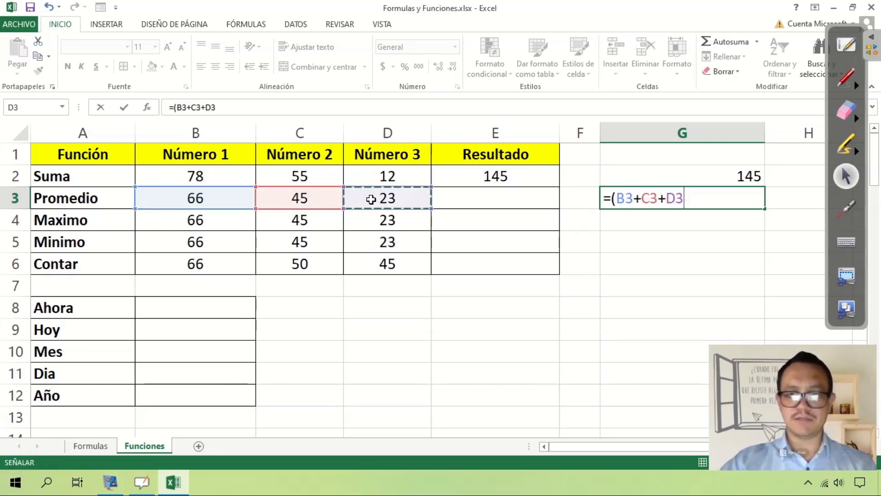
{"action": "type", "text": ")"}
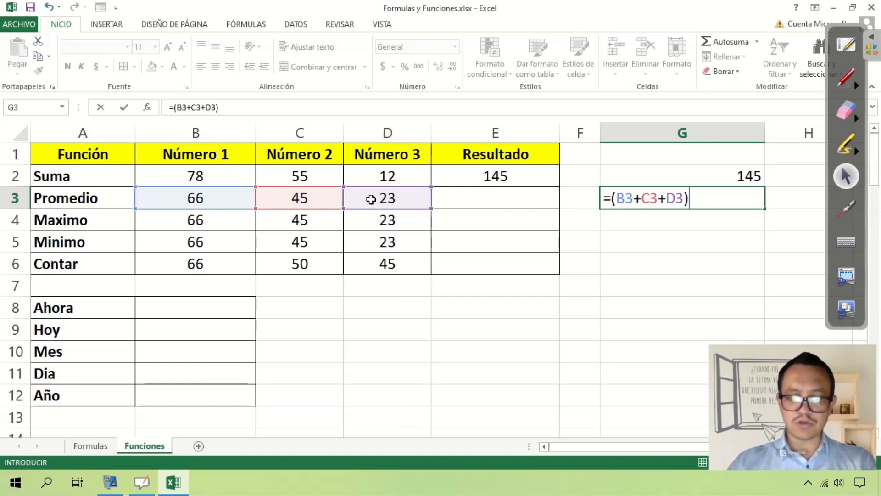
{"action": "type", "text": "/3"}
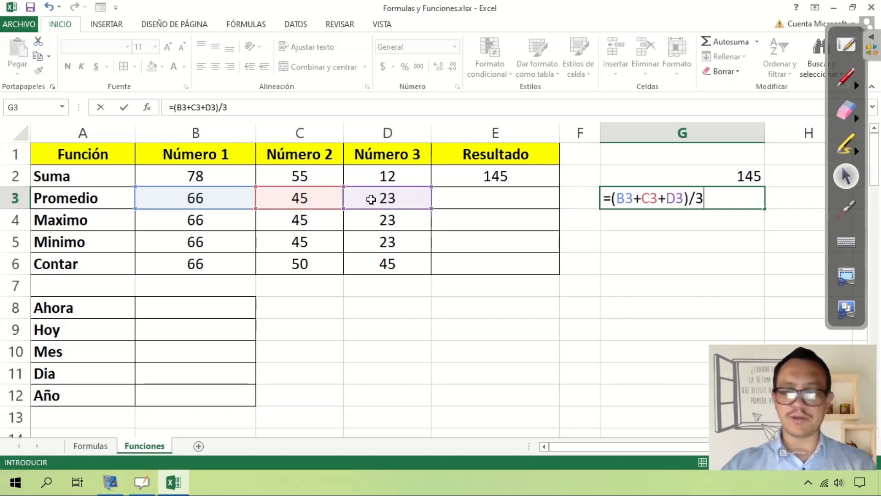
{"action": "key", "text": "Return"}
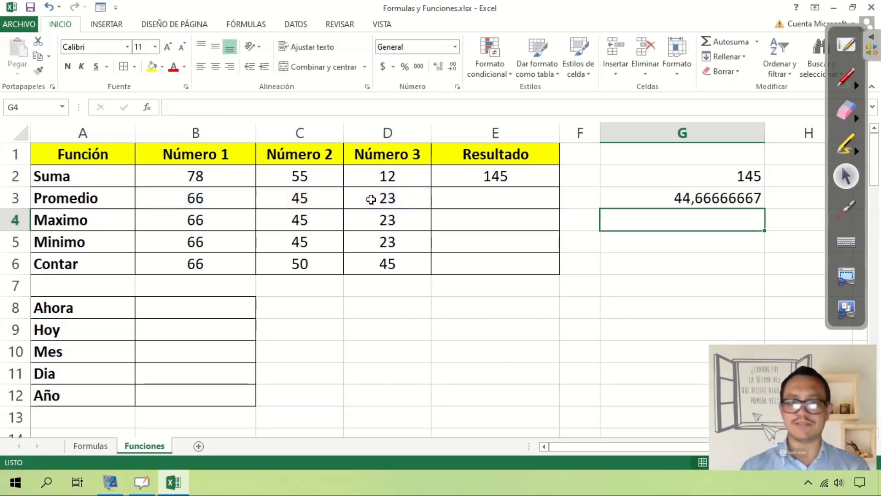
{"action": "left_click", "coordinate": [680, 202]}
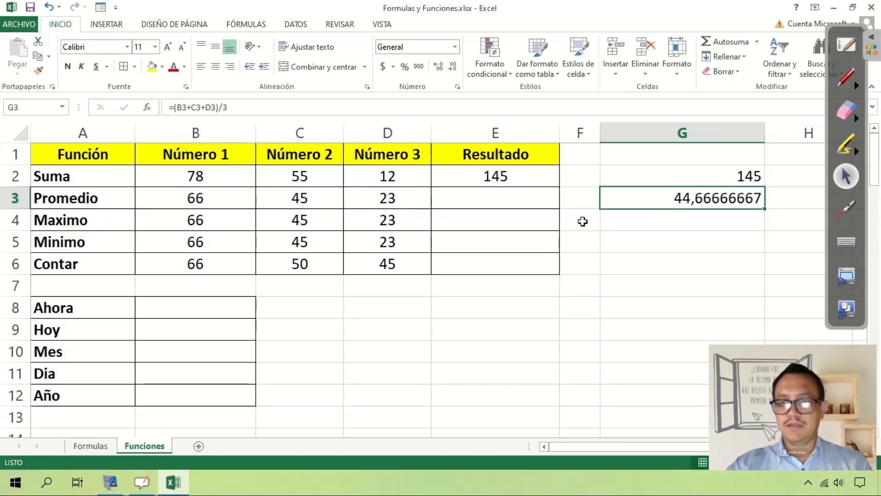
Enter =PROMEDIO(B3:D3) in E3 to average the Promedio row's three numbers in the Resultado column
{"action": "left_click", "coordinate": [515, 200]}
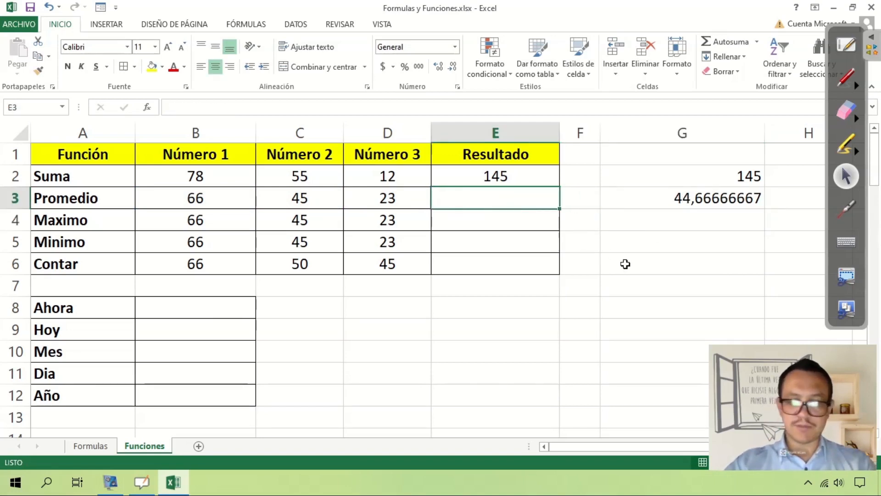
{"action": "type", "text": "="}
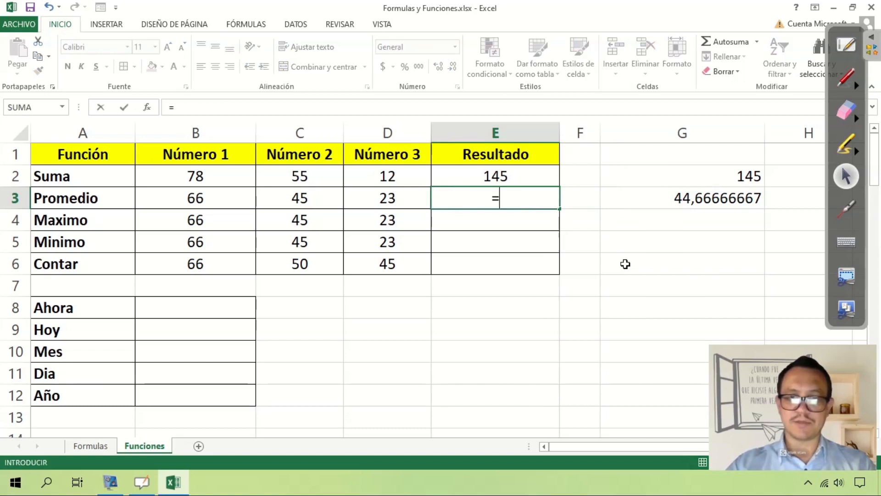
{"action": "type", "text": "PROMEDIO"}
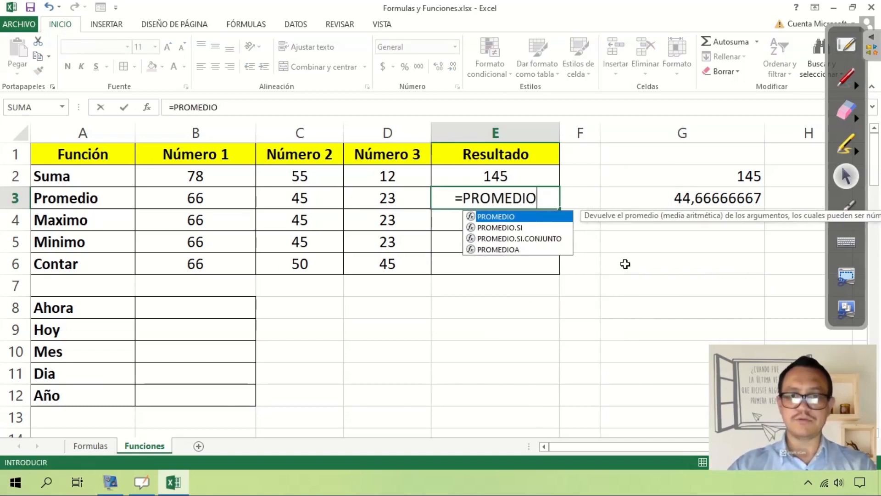
{"action": "type", "text": "("}
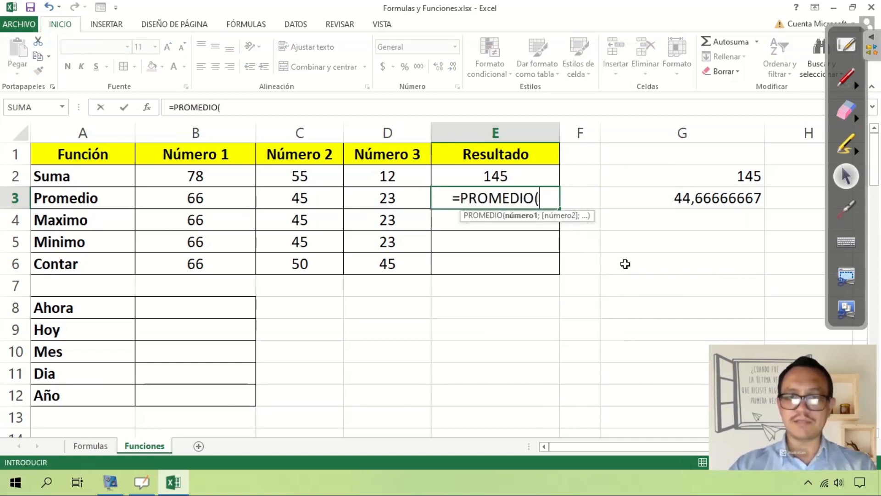
{"action": "left_click", "coordinate": [254, 203]}
{"action": "left_click_drag", "start_coordinate": [255, 202], "coordinate": [358, 201]}
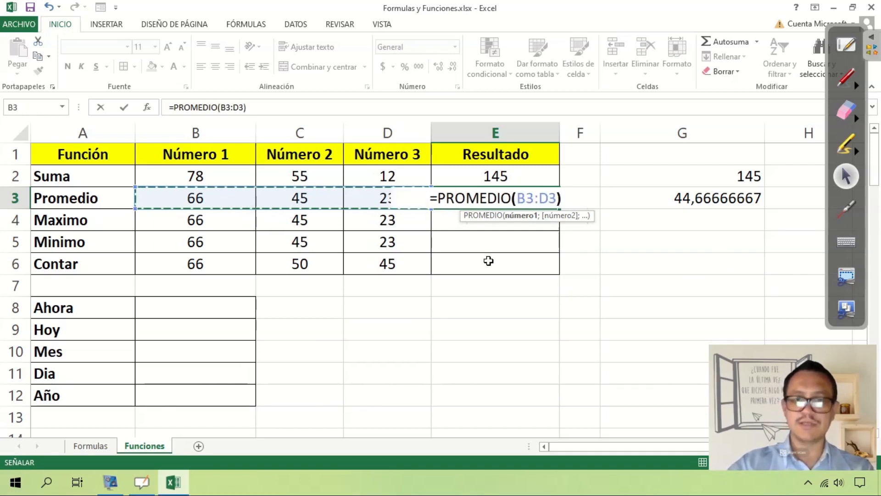
{"action": "type", "text": ")"}
{"action": "key", "text": "Return"}
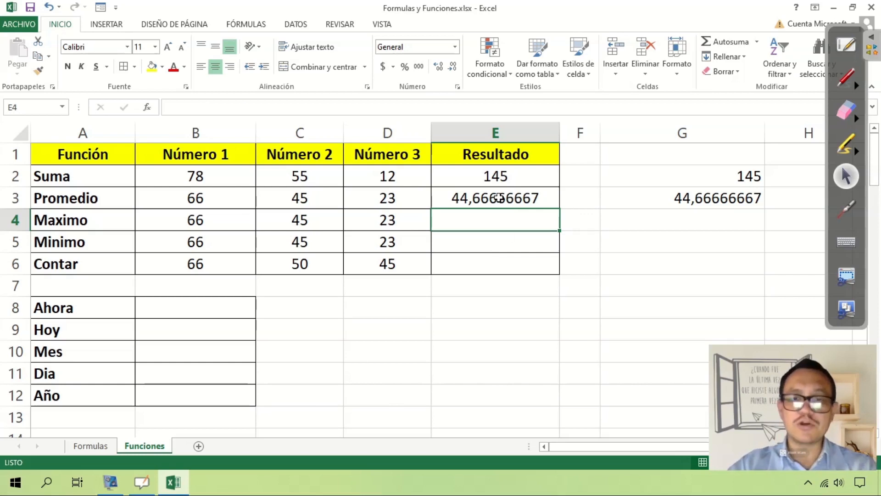
Compare the manual average formula in G3 with the PROMEDIO function in E3 by displaying the referenced cells of each
{"action": "left_click", "coordinate": [695, 195]}
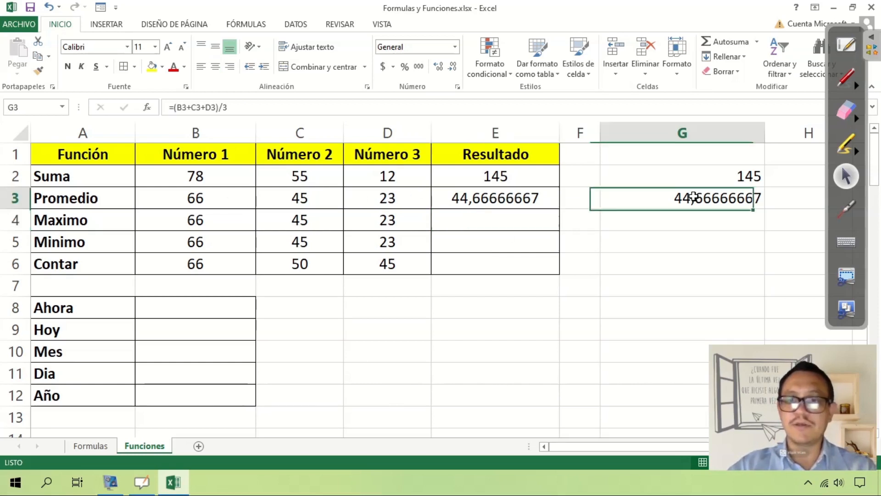
{"action": "key", "text": "F2"}
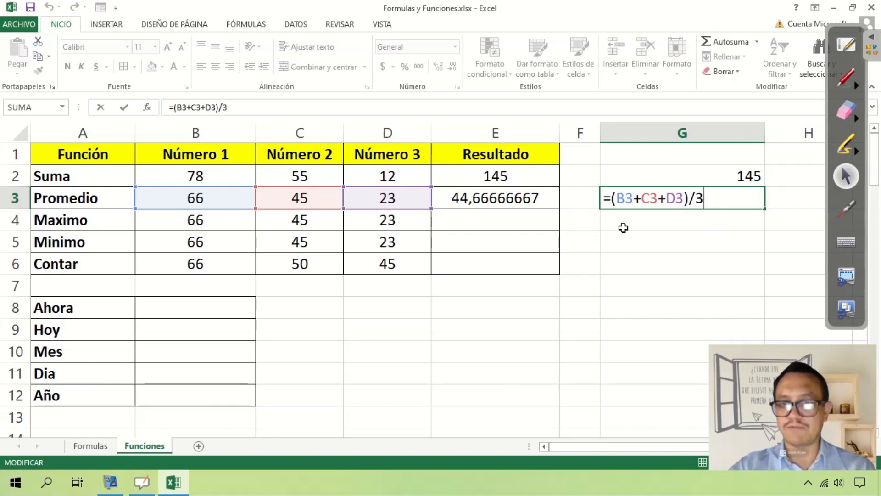
{"action": "left_click", "coordinate": [507, 199]}
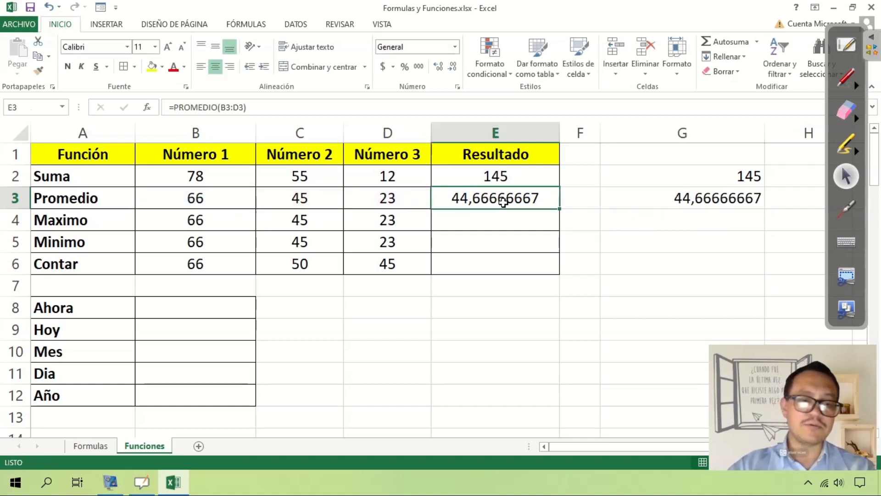
{"action": "key", "text": "F2"}
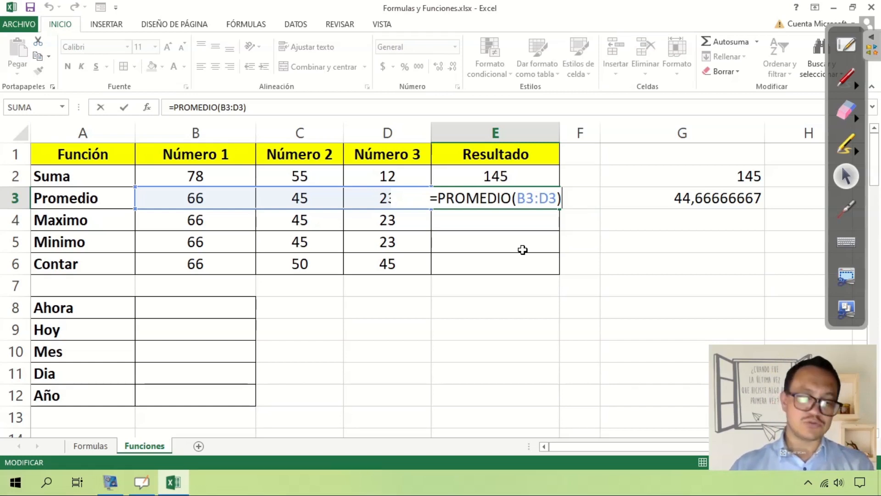
{"action": "key", "text": "ctrl+Return"}
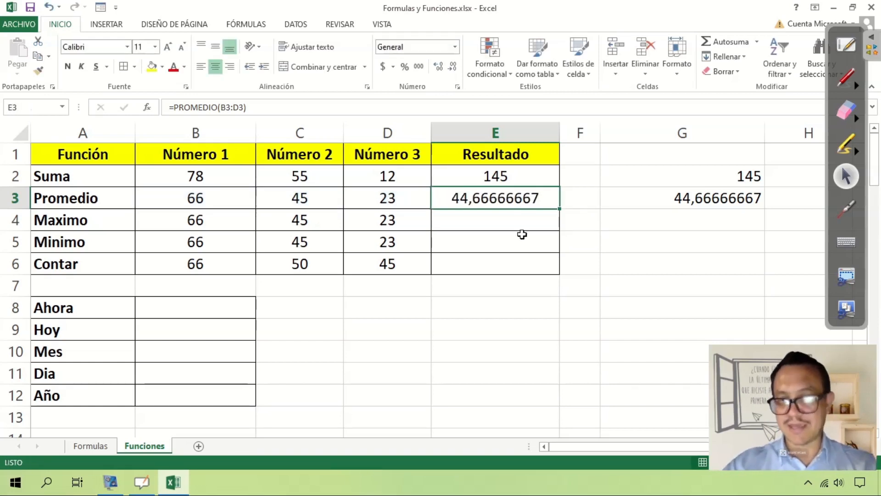
Enter =MAX(B4:D4) in E4 to get the highest of the Maximo row's three numbers
{"action": "left_click", "coordinate": [468, 220]}
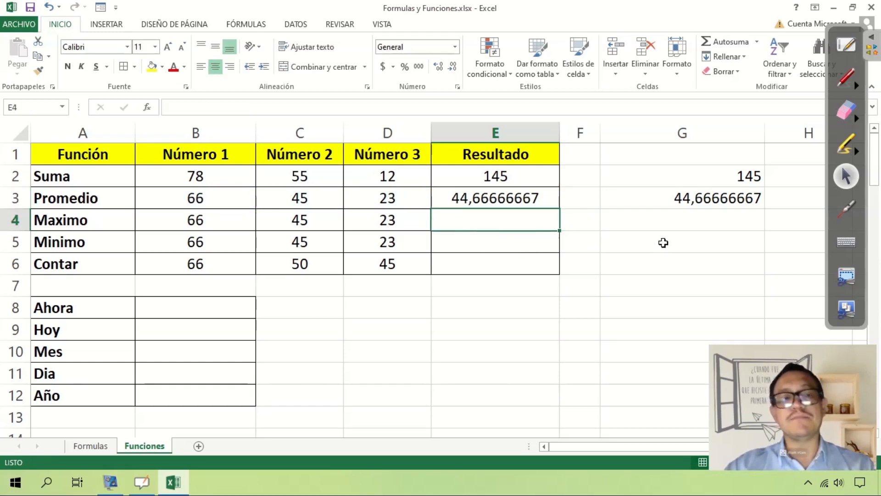
{"action": "left_click", "coordinate": [509, 240]}
{"action": "left_click", "coordinate": [512, 221]}
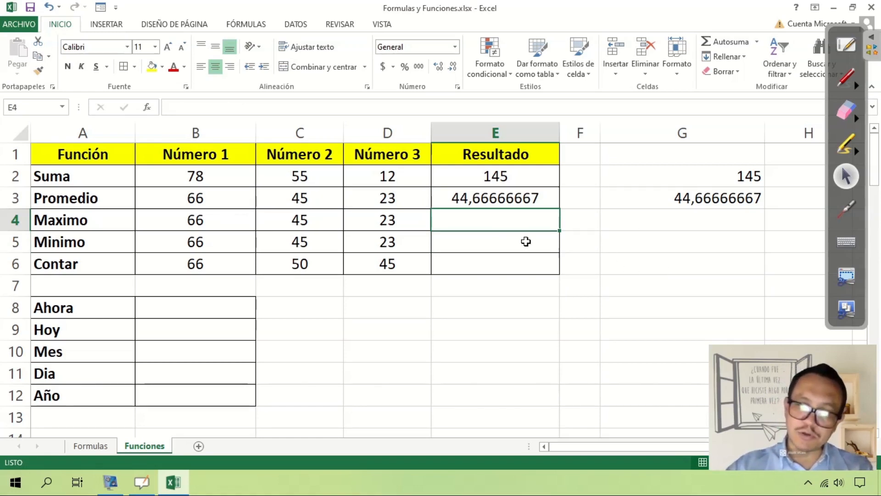
{"action": "type", "text": "="}
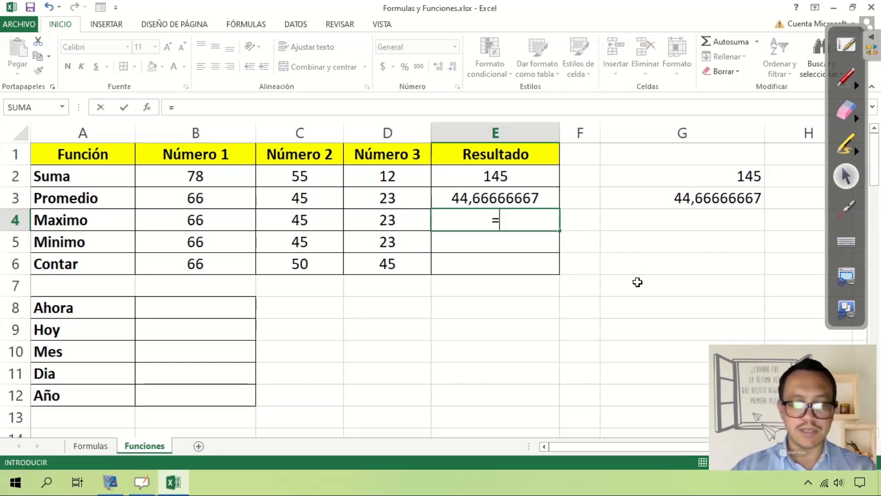
{"action": "type", "text": "MAX("}
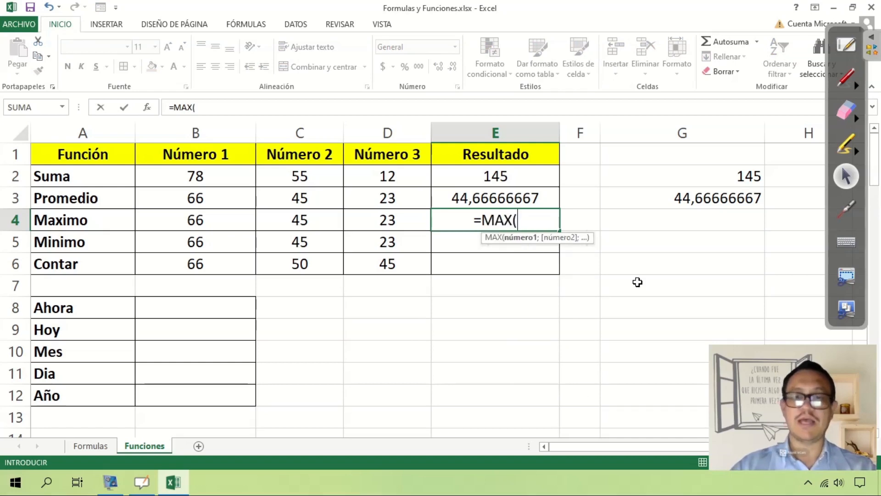
{"action": "left_click_drag", "start_coordinate": [225, 225], "coordinate": [373, 222]}
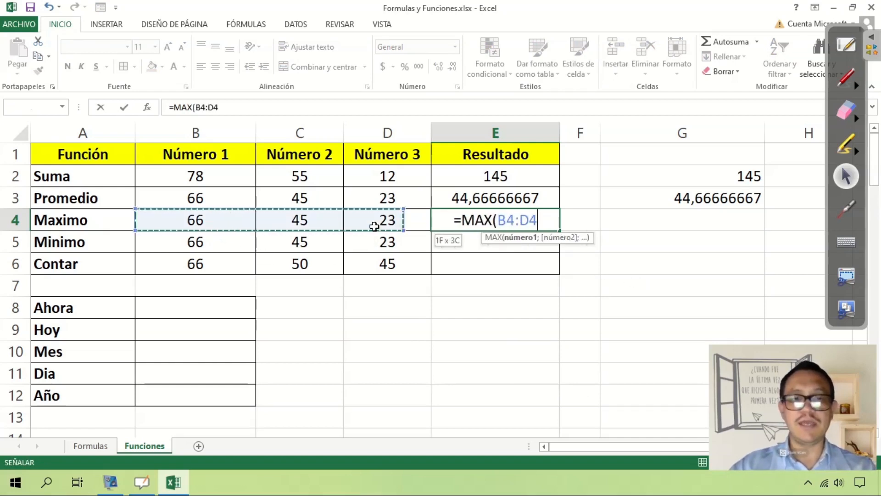
{"action": "type", "text": ")"}
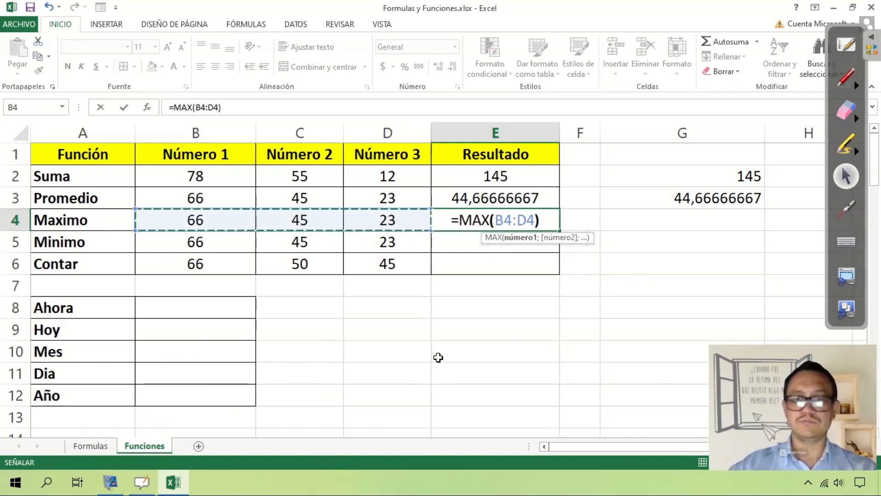
{"action": "key", "text": "Return"}
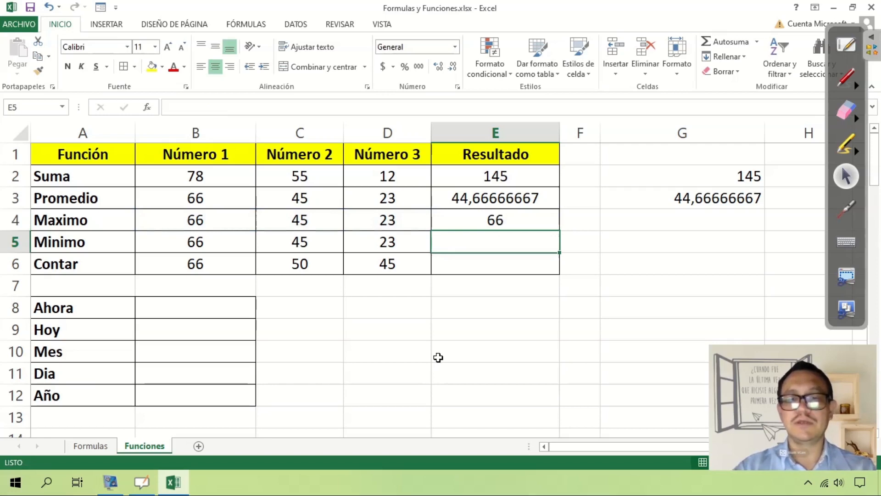
Check the MAX function in E4 against the numbers in the range B4:D4
{"action": "key", "text": "Up"}
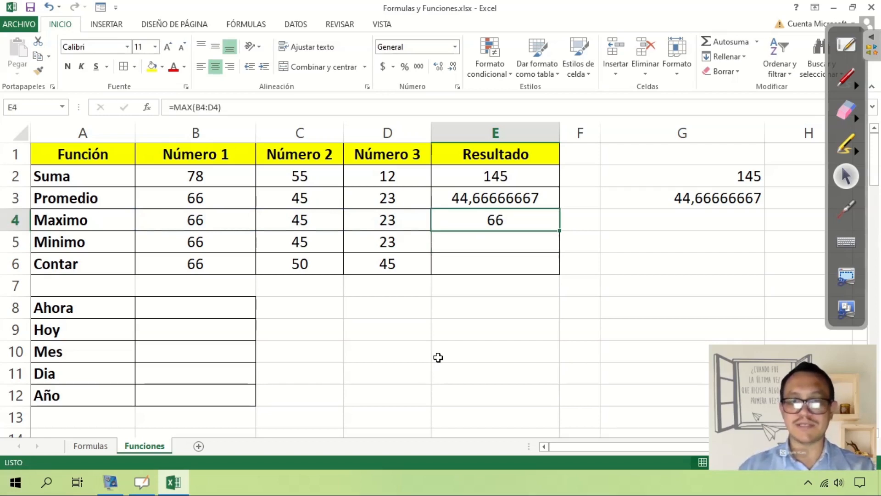
{"action": "key", "text": "Left"}
{"action": "left_click_drag", "start_coordinate": [213, 217], "coordinate": [383, 221]}
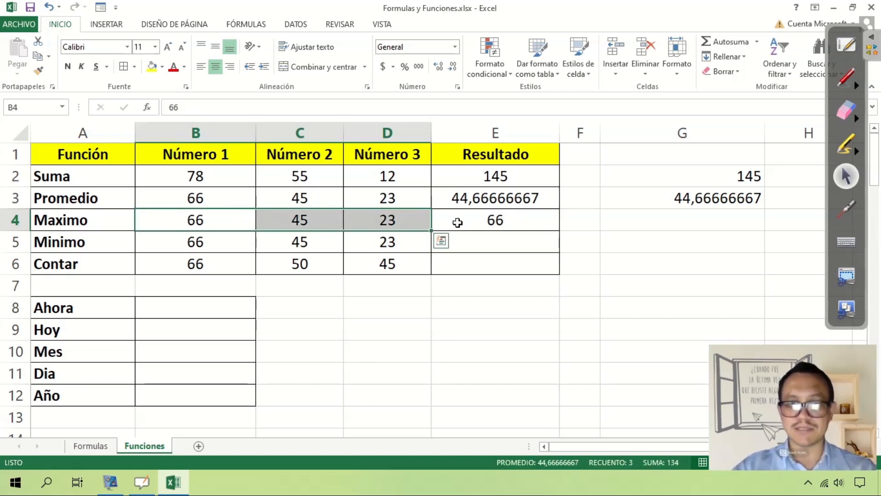
Change the Maximo row's Número 3 value in D4 to 98 and check the MAX result against B4:D4
{"action": "left_click", "coordinate": [301, 220]}
{"action": "left_click", "coordinate": [394, 219]}
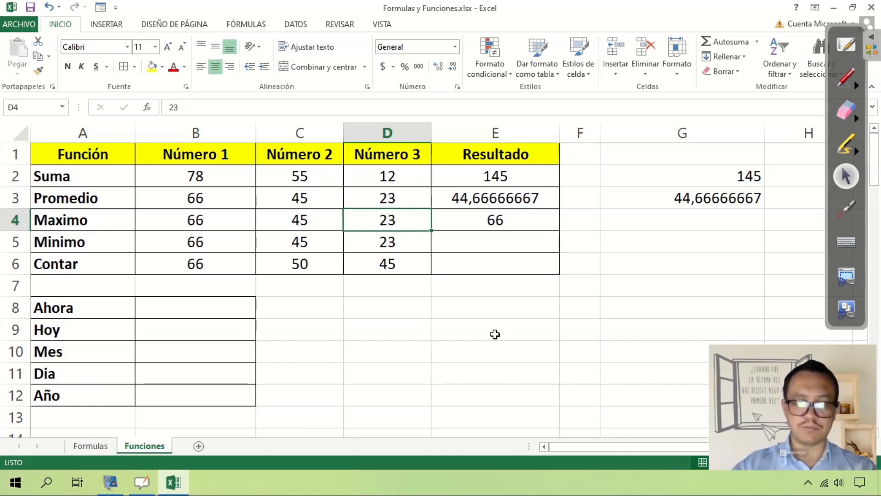
{"action": "type", "text": "98"}
{"action": "key", "text": "Return"}
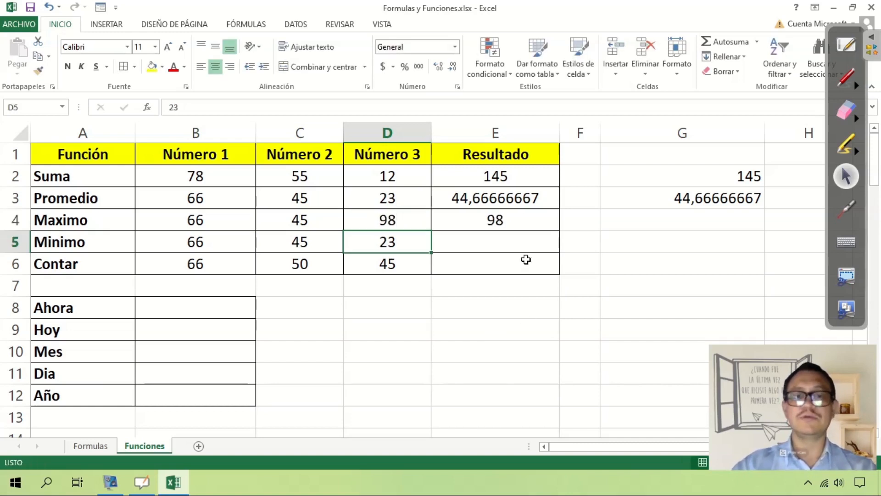
{"action": "left_click", "coordinate": [517, 220]}
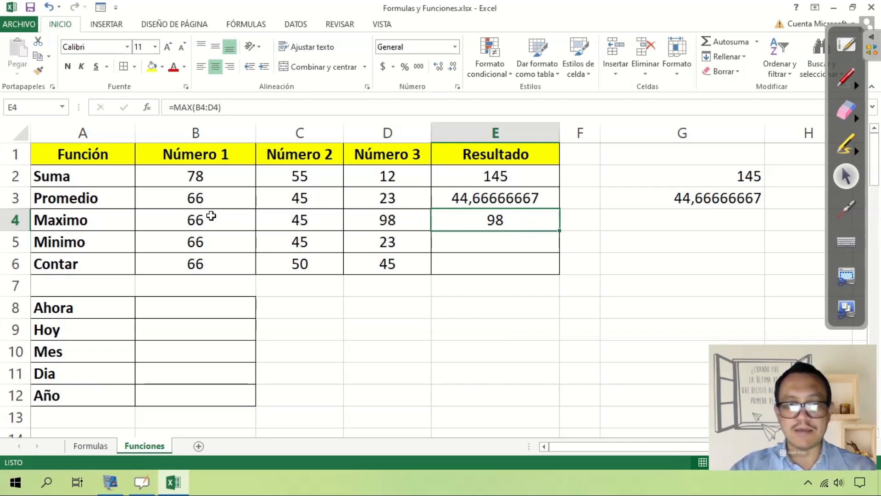
{"action": "left_click_drag", "start_coordinate": [211, 219], "coordinate": [371, 217]}
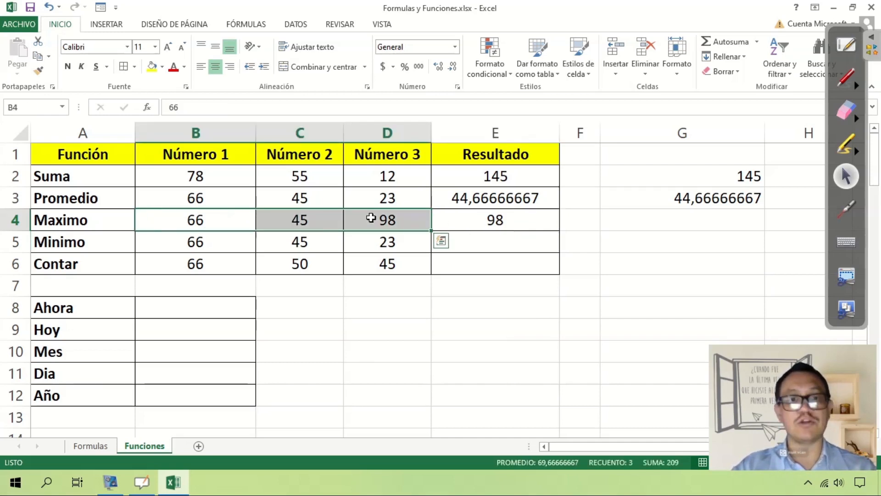
Enter =MIN(B5:D5) in E5 to get the lowest of the Minimo row's three numbers
{"action": "left_click", "coordinate": [518, 221]}
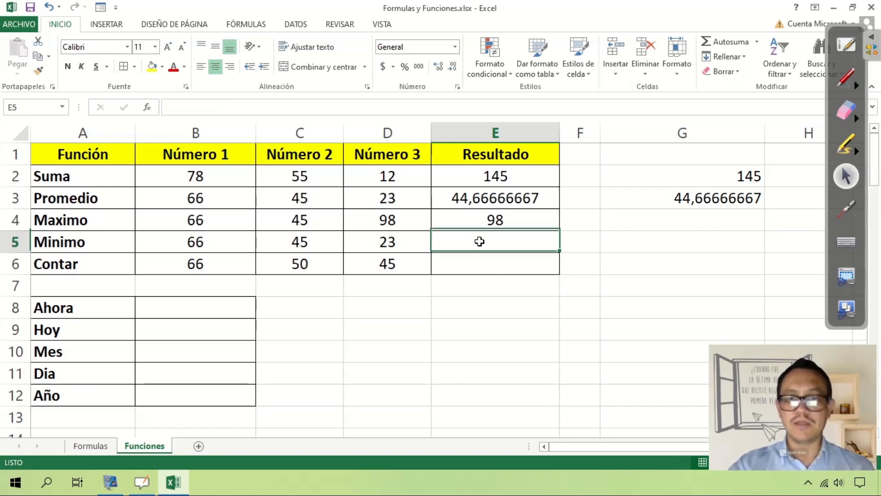
{"action": "left_click", "coordinate": [478, 241]}
{"action": "type", "text": "="}
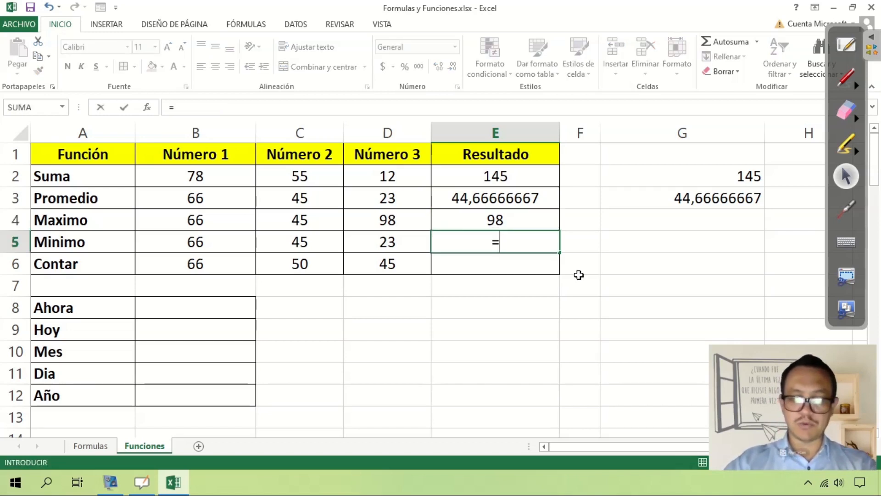
{"action": "type", "text": "MIN("}
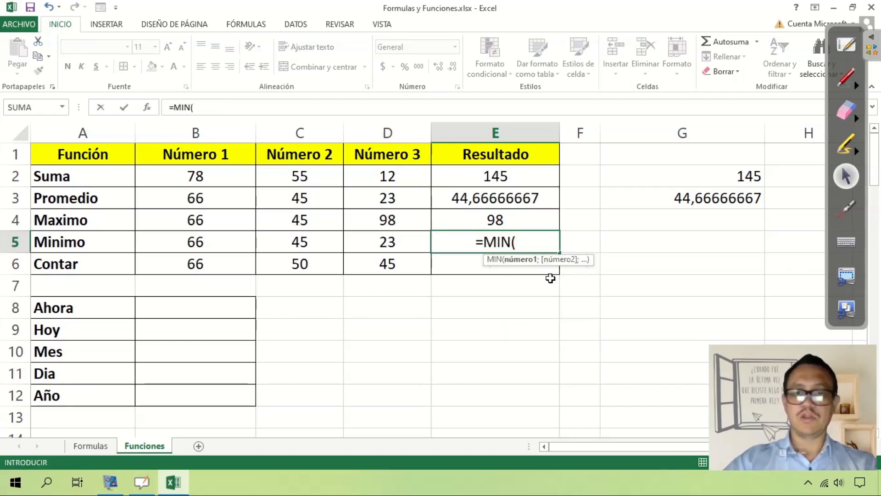
{"action": "left_click_drag", "start_coordinate": [221, 236], "coordinate": [389, 244]}
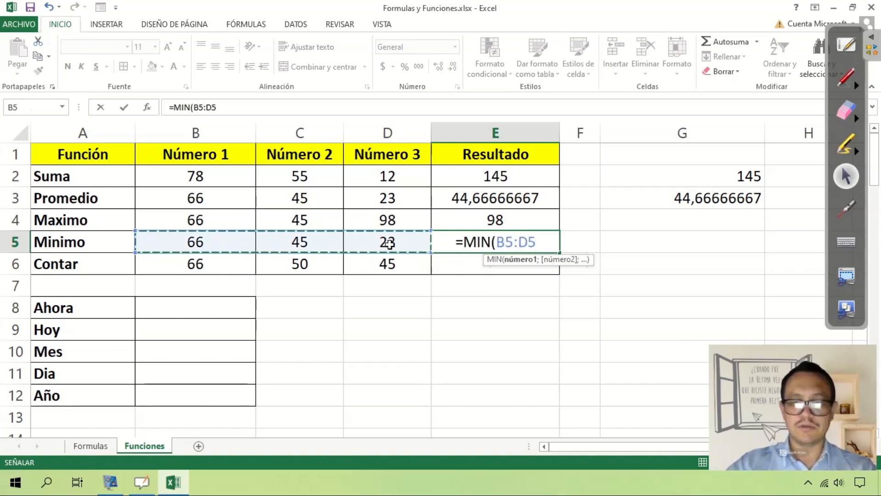
{"action": "type", "text": ")"}
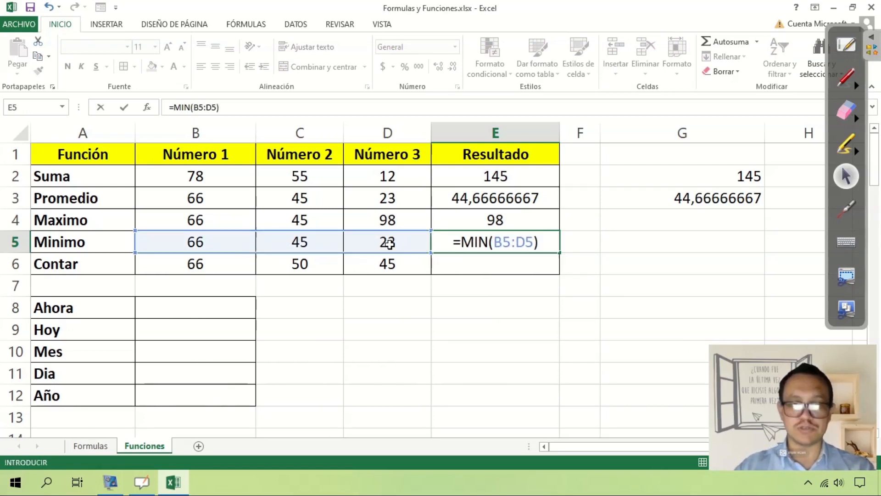
{"action": "key", "text": "Return"}
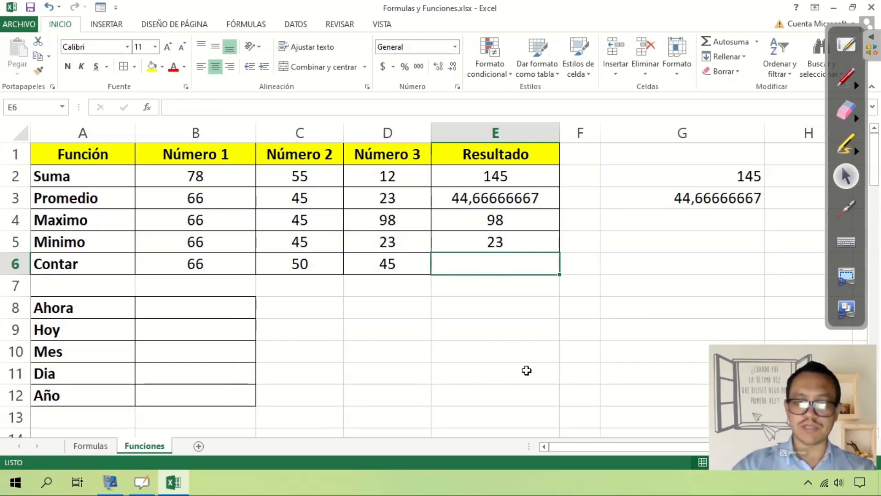
Enter =CONTAR(B6:D6) in E6 to count the Contar row's numeric cells
{"action": "type", "text": "=CONTAR"}
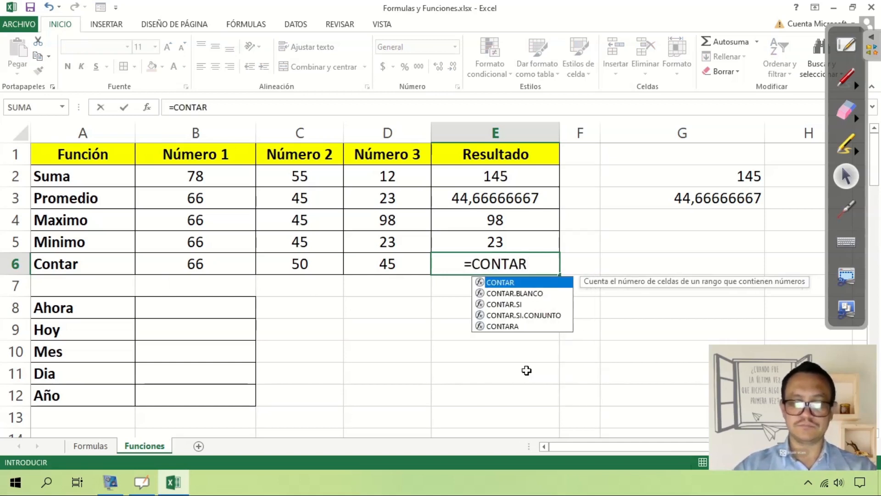
{"action": "type", "text": "("}
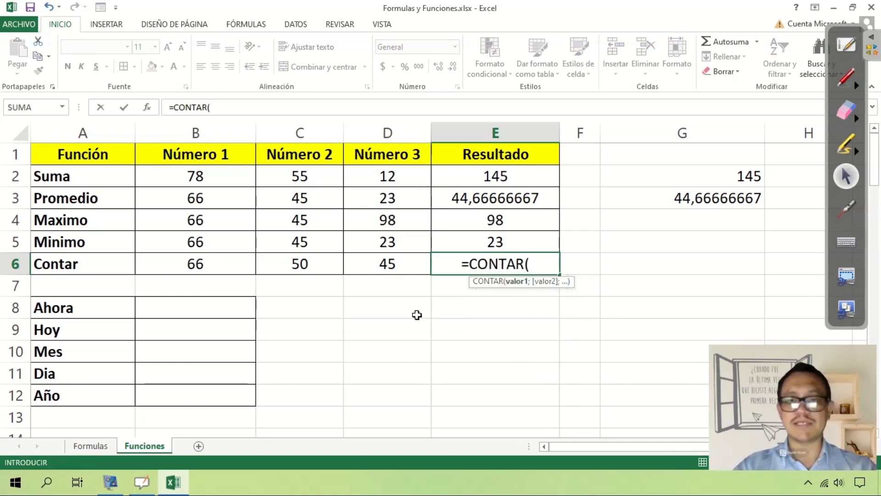
{"action": "left_click_drag", "start_coordinate": [222, 261], "coordinate": [379, 274]}
{"action": "type", "text": ")"}
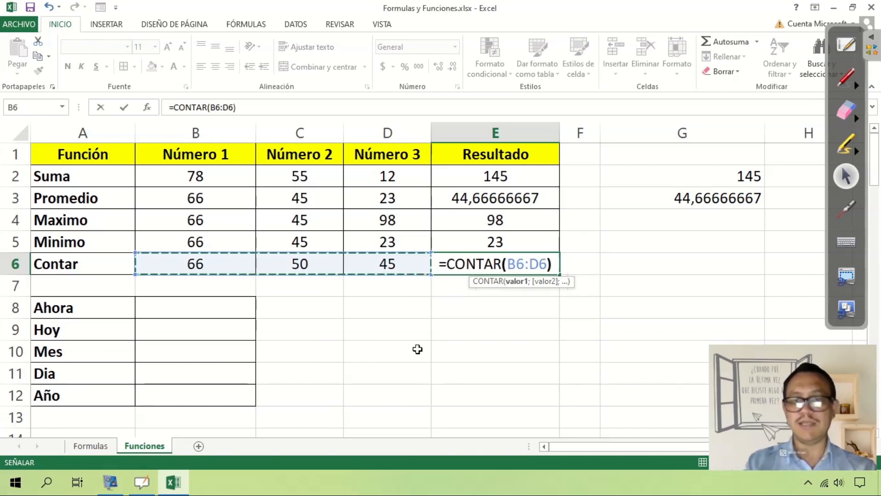
{"action": "key", "text": "Return"}
{"action": "key", "text": "Up"}
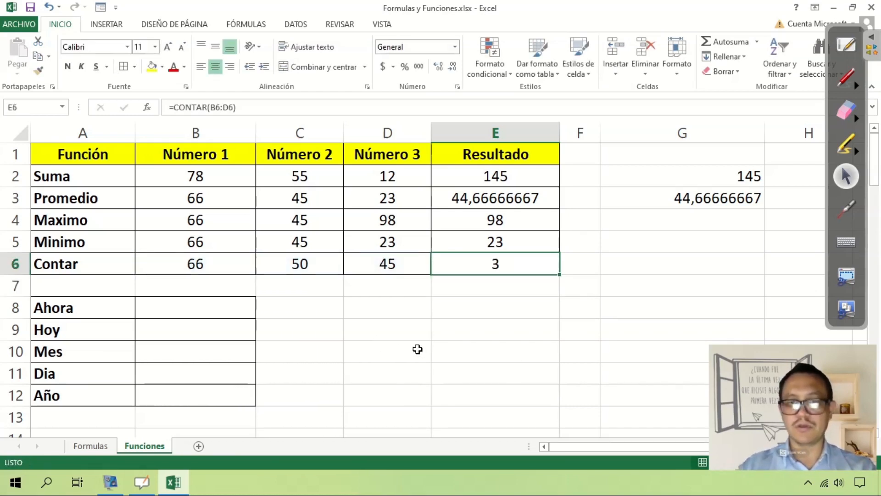
Check the CONTAR result in E6 against each of the cells in B6:D6
{"action": "key", "text": "Left"}
{"action": "key", "text": "Left"}
{"action": "key", "text": "Left"}
{"action": "key", "text": "Right"}
{"action": "key", "text": "Right"}
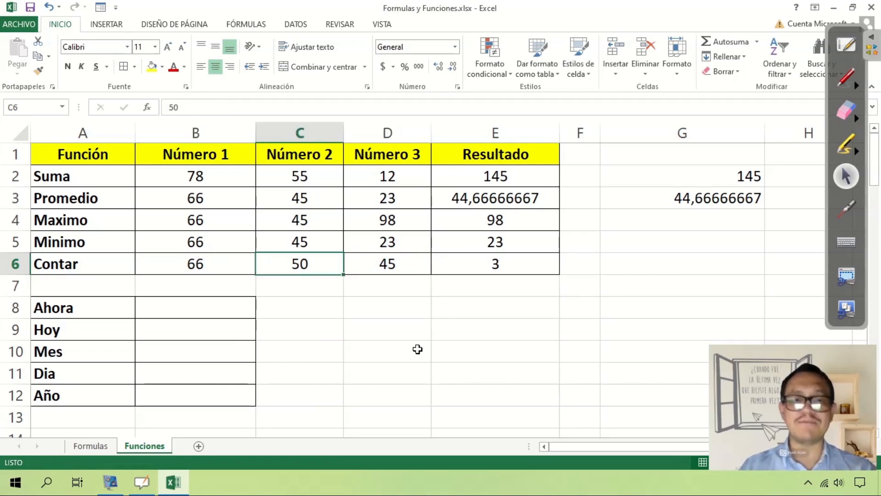
{"action": "key", "text": "Right"}
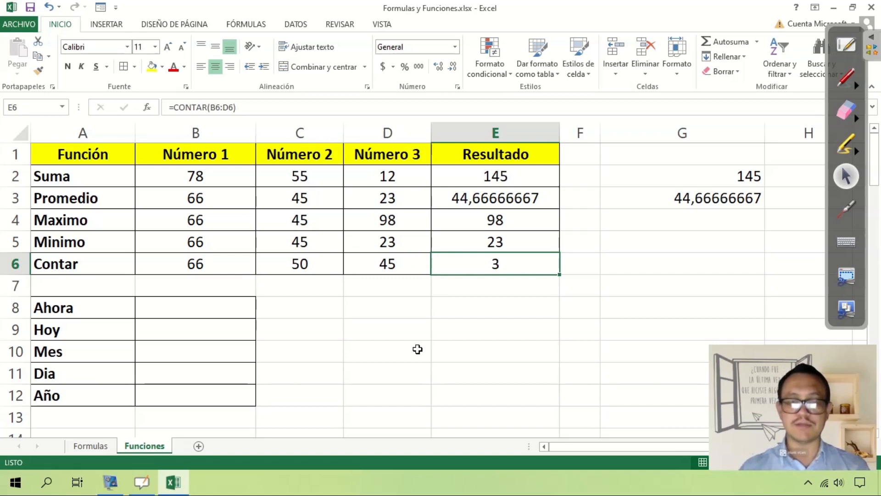
Clear the Contar row's Número 1 value in B6 and check the CONTAR result against B6:D6
{"action": "key", "text": "Left"}
{"action": "key", "text": "Left"}
{"action": "key", "text": "Left"}
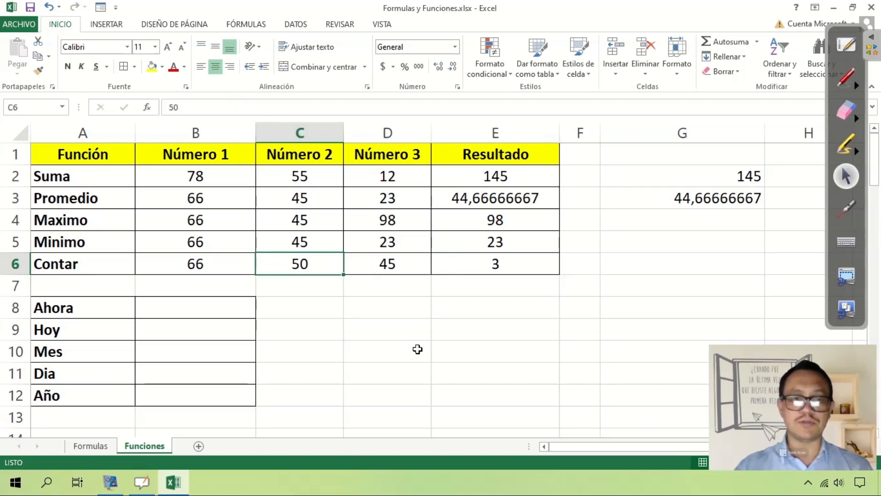
{"action": "key", "text": "Delete"}
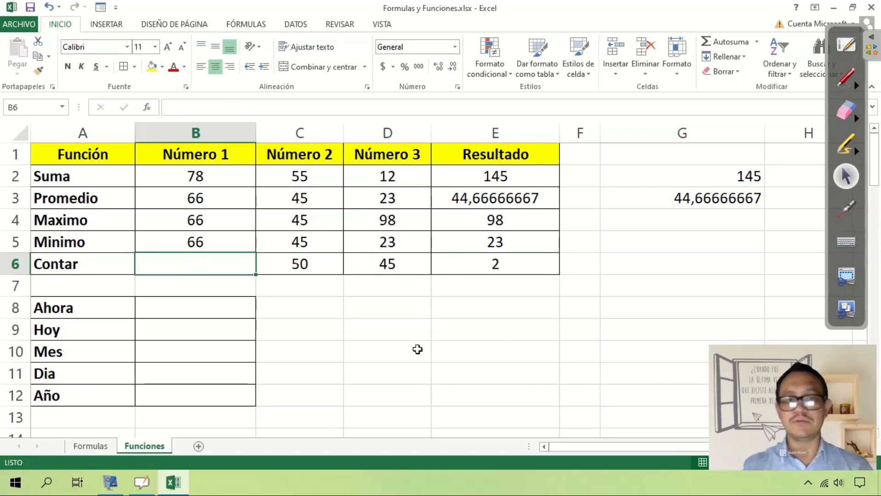
{"action": "key", "text": "Right"}
{"action": "key", "text": "Right"}
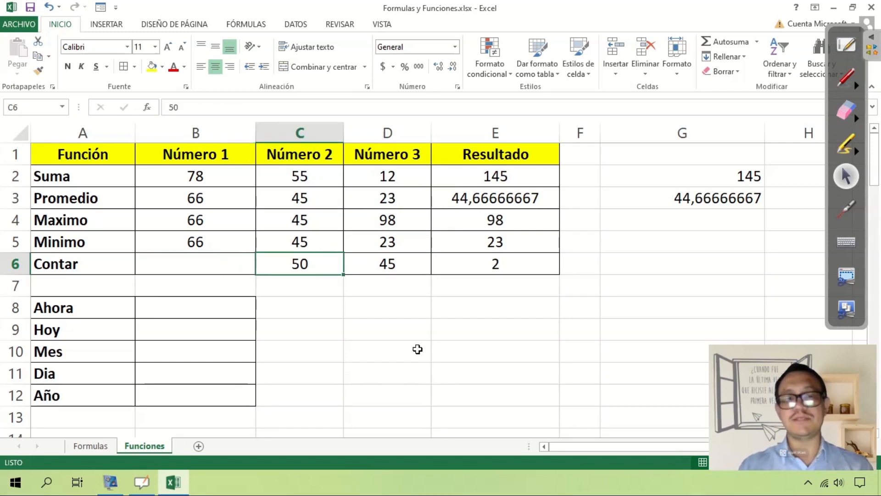
{"action": "key", "text": "Left"}
{"action": "key", "text": "Left"}
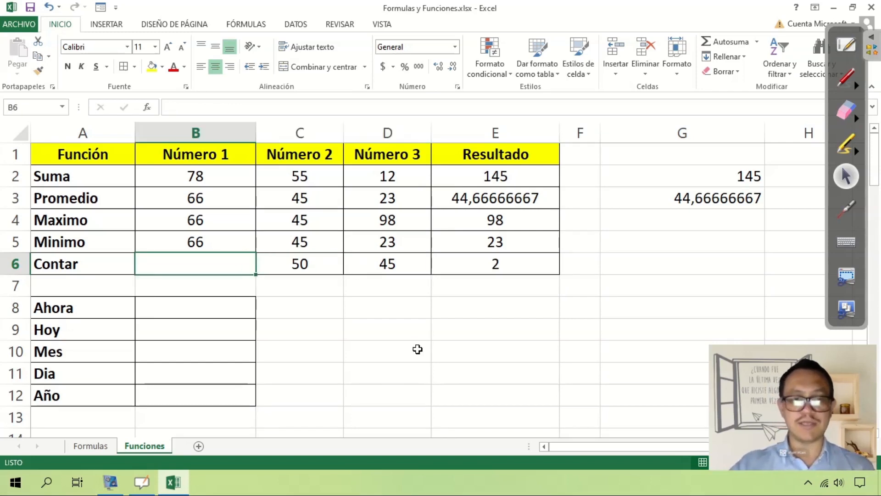
{"action": "left_click_drag", "start_coordinate": [236, 267], "coordinate": [416, 270]}
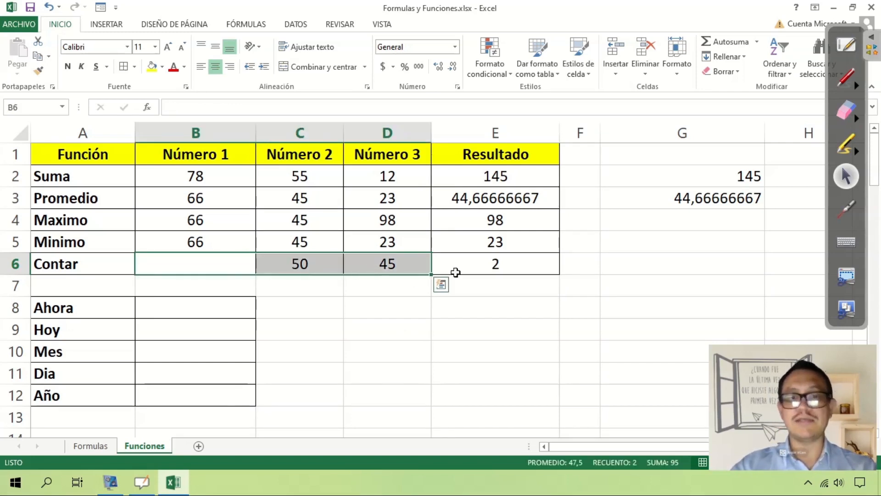
Enter -4 as the Contar row's Número 1 value in B6 and check the CONTAR result in E6
{"action": "left_click", "coordinate": [210, 259]}
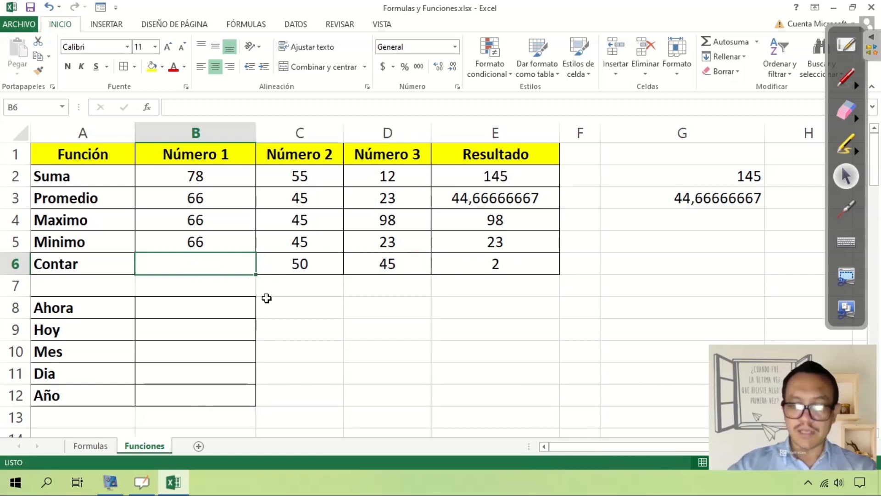
{"action": "type", "text": "-4"}
{"action": "key", "text": "Return"}
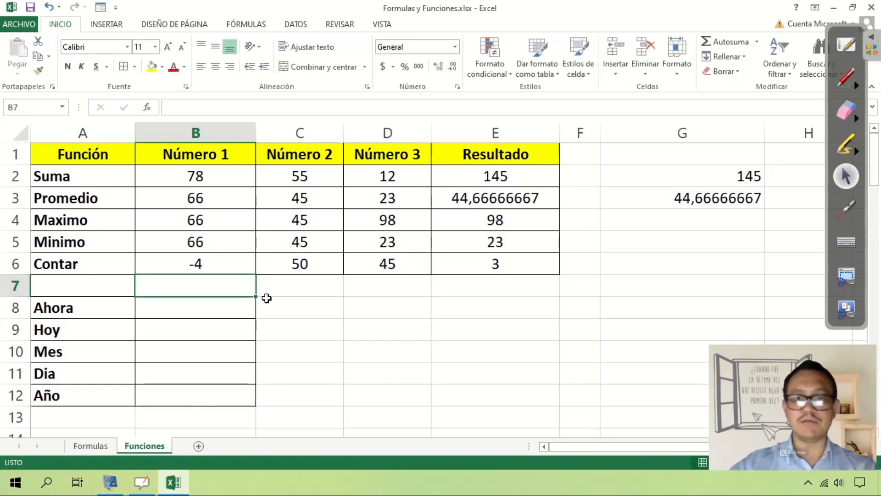
{"action": "left_click", "coordinate": [228, 262]}
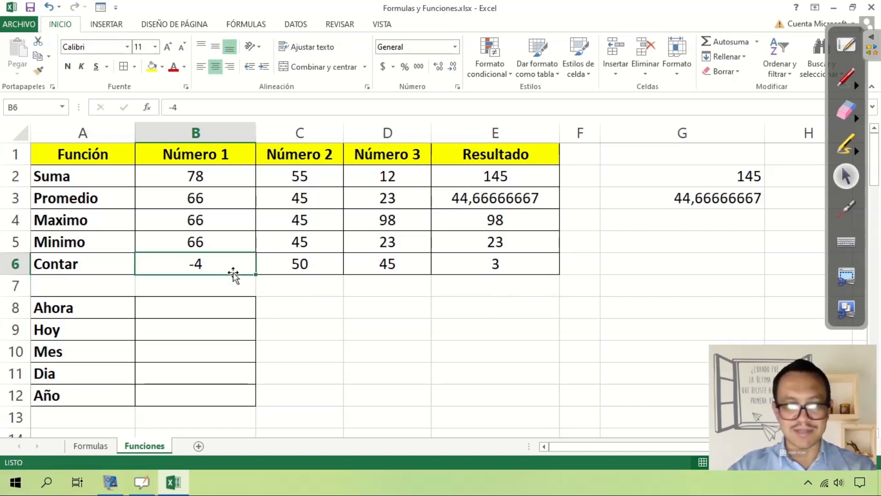
{"action": "left_click", "coordinate": [490, 266]}
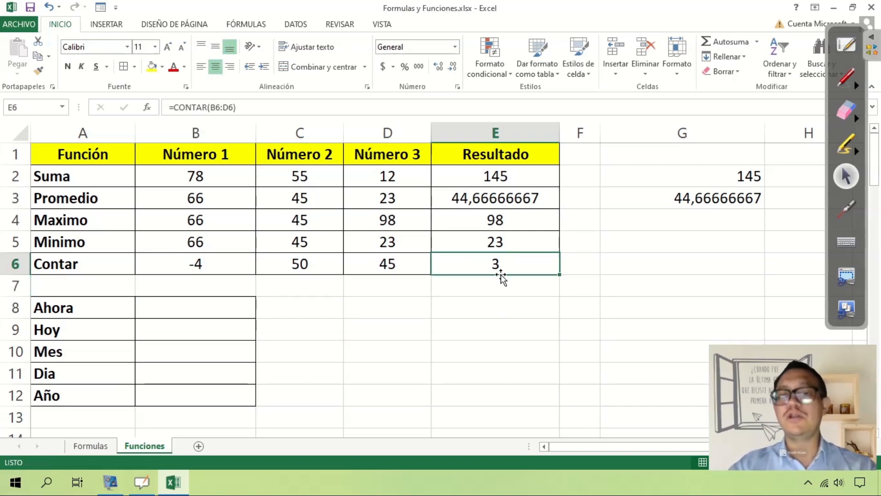
{"action": "left_click", "coordinate": [380, 264]}
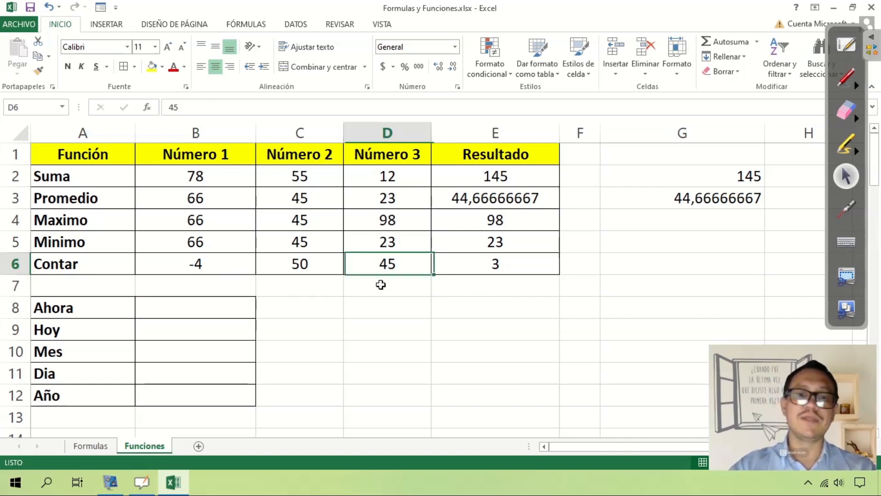
Test the CONTAR function by clearing the Contar row's Número 2 value in C6 and undoing the deletion
{"action": "left_click", "coordinate": [298, 265]}
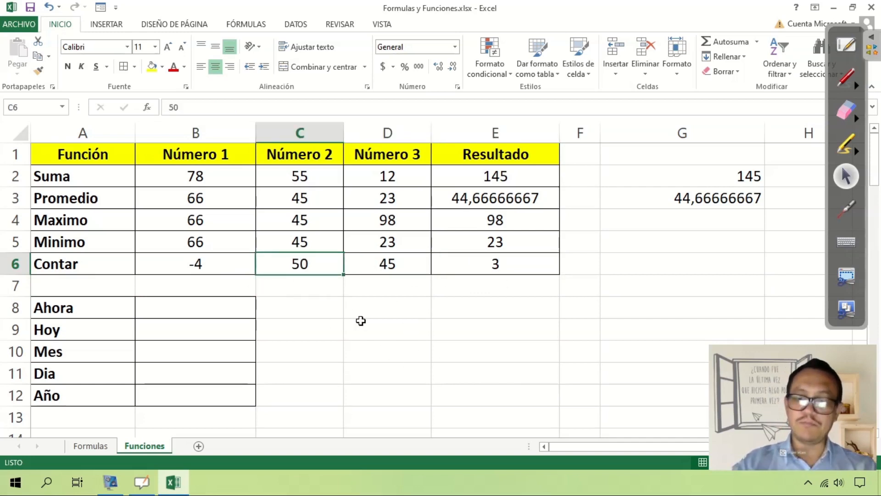
{"action": "key", "text": "F2"}
{"action": "key", "text": "BackSpace"}
{"action": "key", "text": "BackSpace"}
{"action": "key", "text": "Return"}
{"action": "key", "text": "Up"}
{"action": "key", "text": "Right"}
{"action": "key", "text": "Right"}
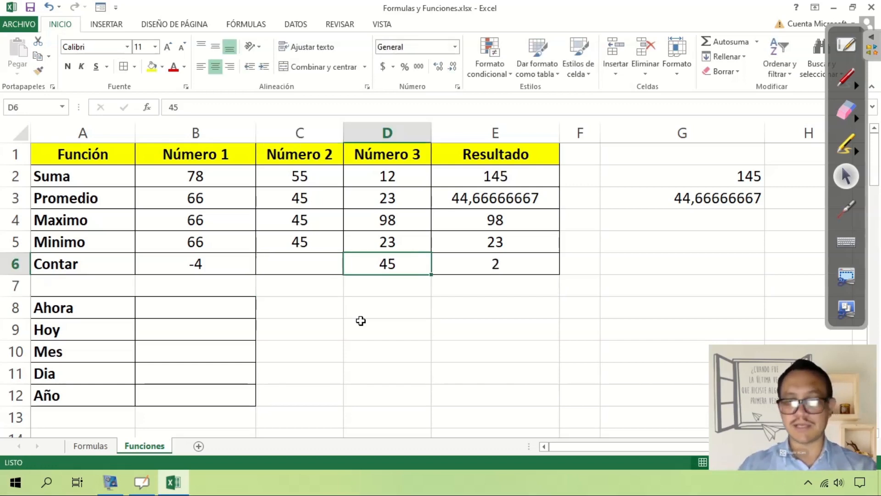
{"action": "key", "text": "Left"}
{"action": "key", "text": "Left"}
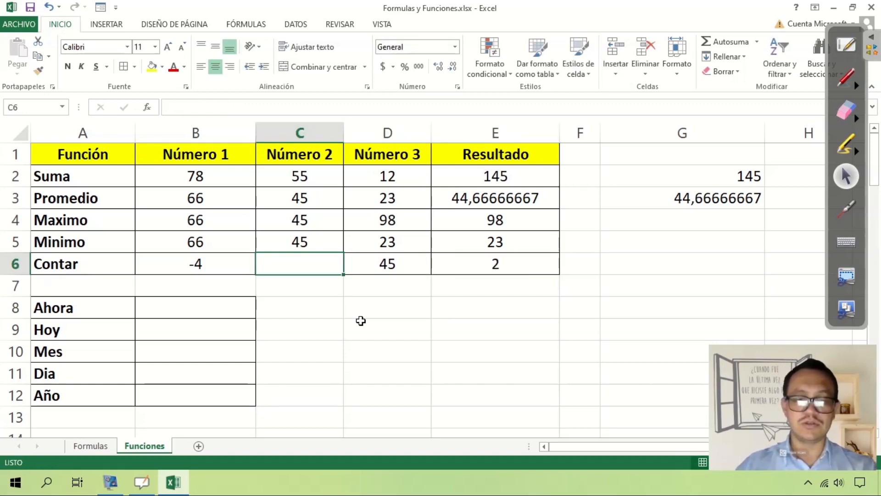
{"action": "left_click", "coordinate": [48, 7]}
{"action": "left_click", "coordinate": [498, 267]}
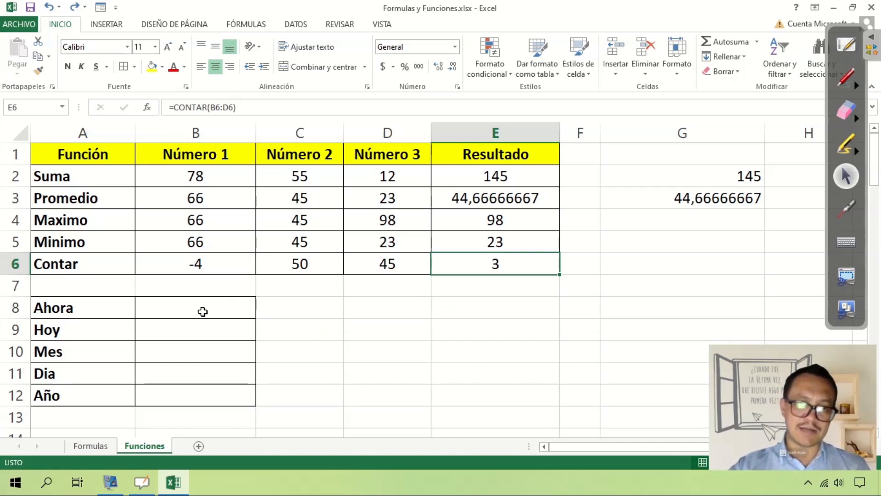
Enter =AHORA() in B8 for the current date and time and =HOY() in B9 for today's date
{"action": "left_click", "coordinate": [200, 307]}
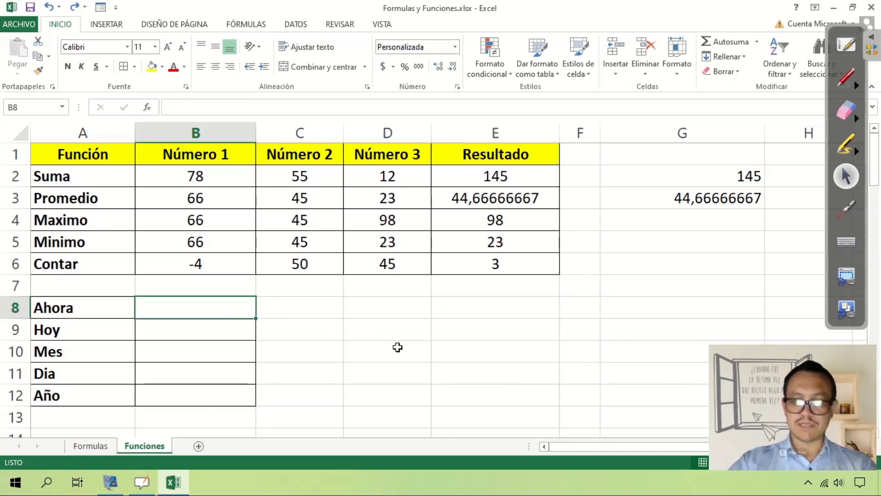
{"action": "type", "text": "="}
{"action": "type", "text": "AHORA()"}
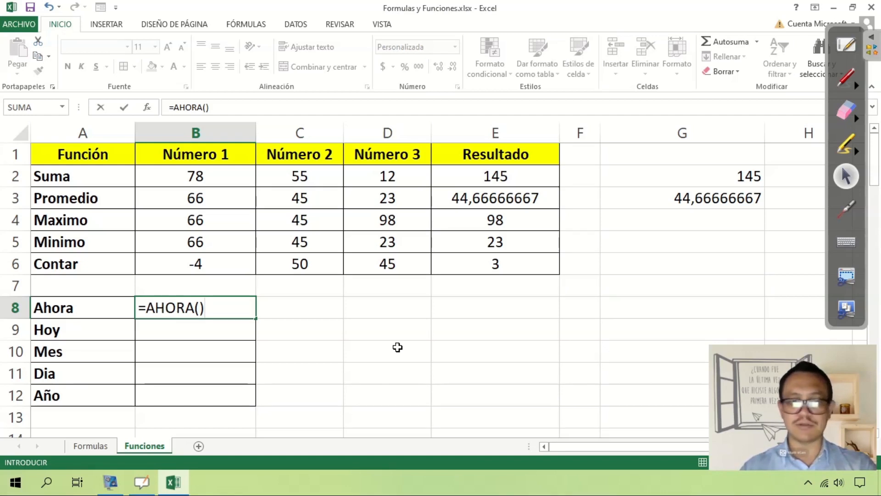
{"action": "key", "text": "Return"}
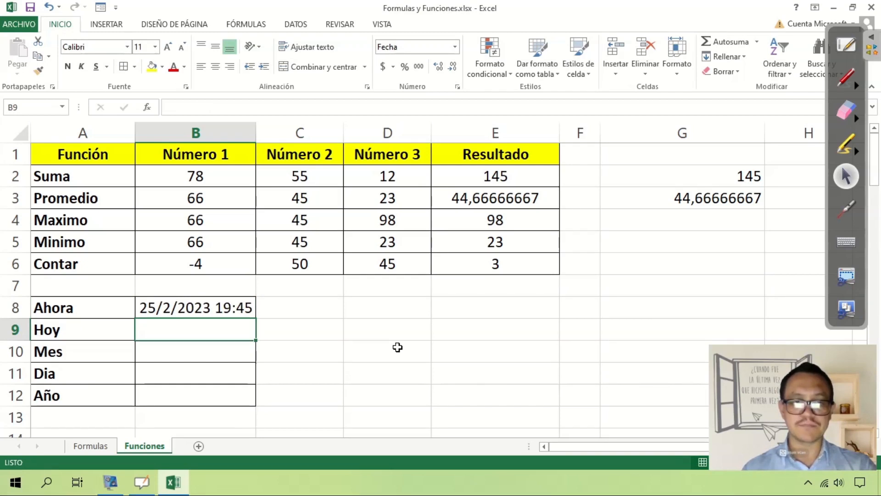
{"action": "type", "text": "=HOY()"}
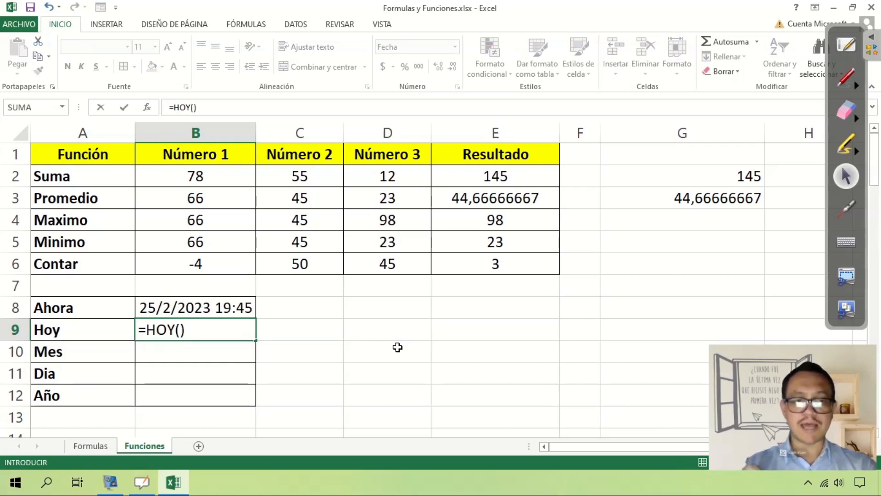
{"action": "key", "text": "Return"}
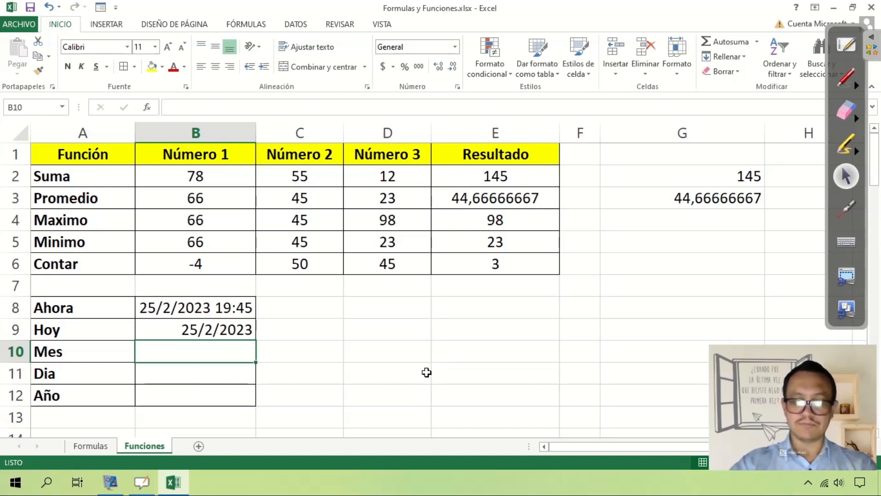
Enter =MES(B9) in the Mes row's cell B10 to extract the month number from today's date
{"action": "type", "text": "=MES"}
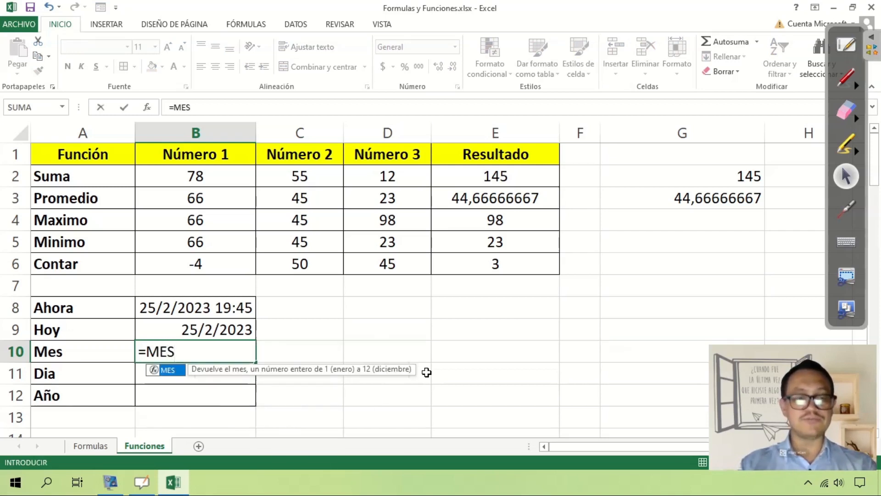
{"action": "type", "text": "("}
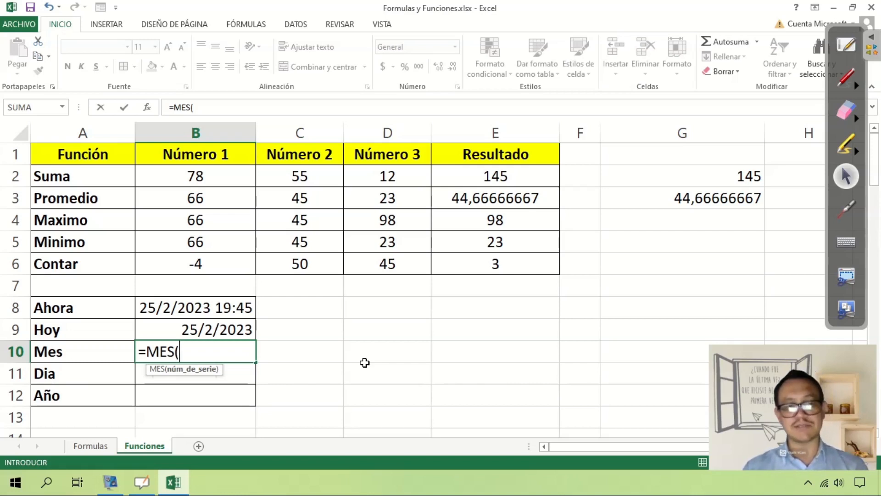
{"action": "left_click", "coordinate": [209, 334]}
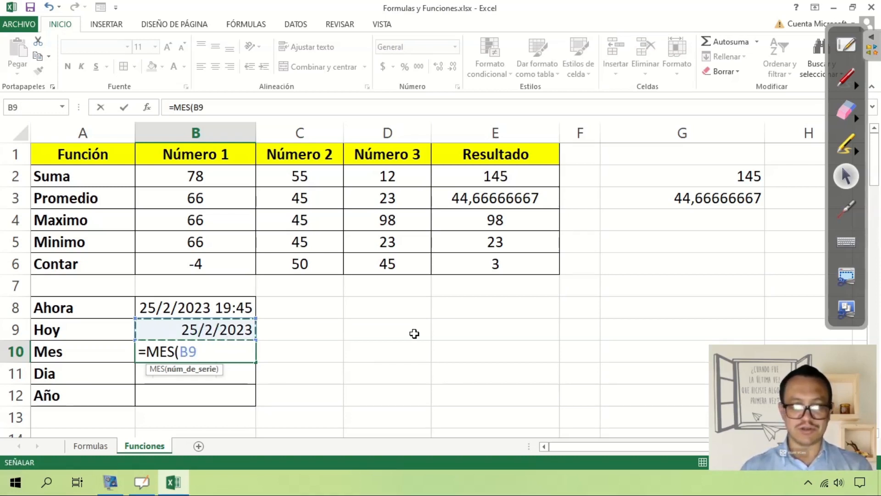
{"action": "type", "text": ")"}
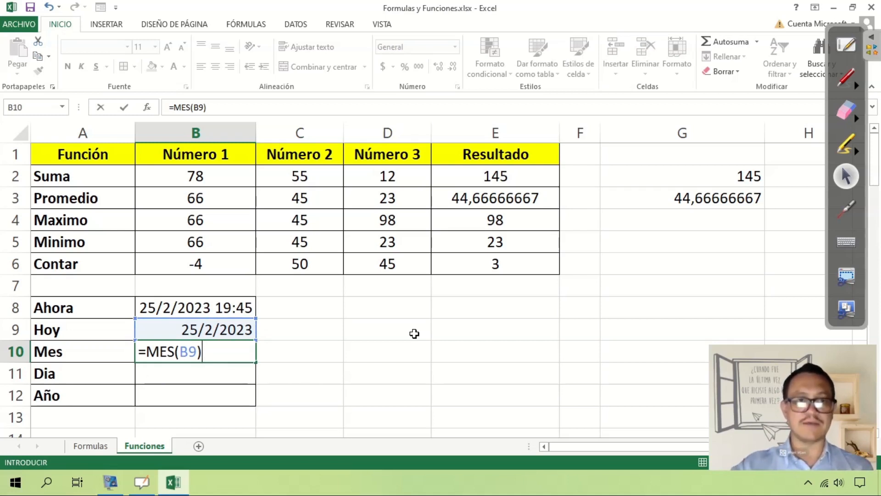
{"action": "key", "text": "Return"}
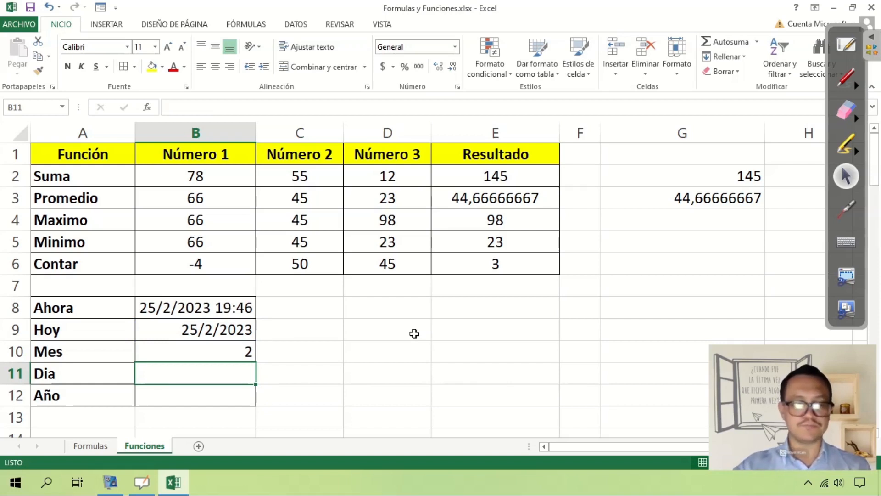
Enter =DIA(B9) in the Dia row's cell B11 to extract the day from today's date
{"action": "type", "text": "="}
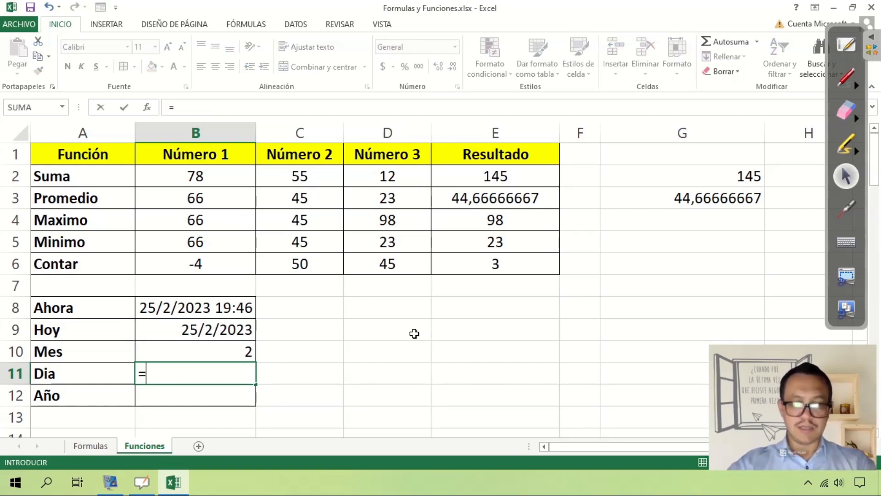
{"action": "type", "text": "DIA("}
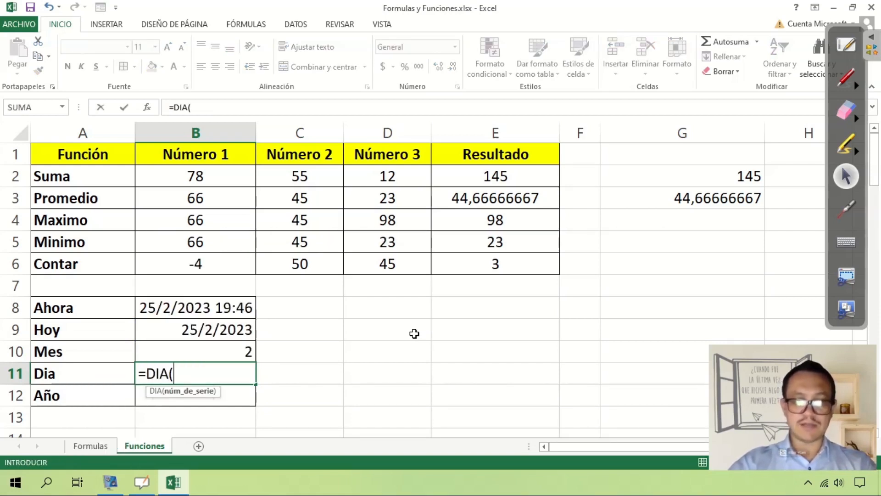
{"action": "left_click", "coordinate": [200, 329]}
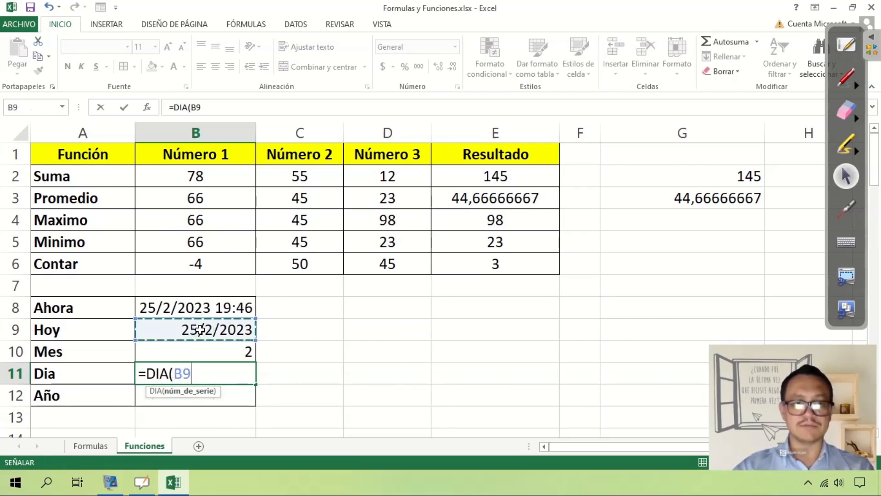
{"action": "type", "text": ")"}
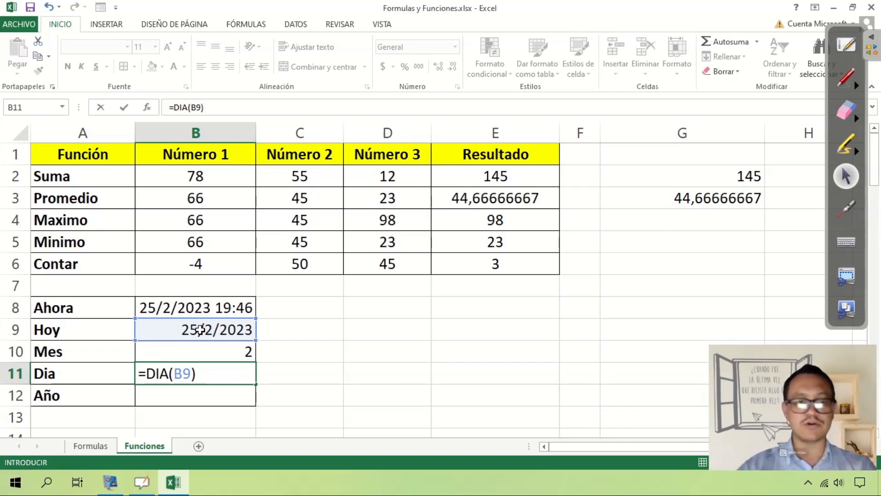
{"action": "key", "text": "Return"}
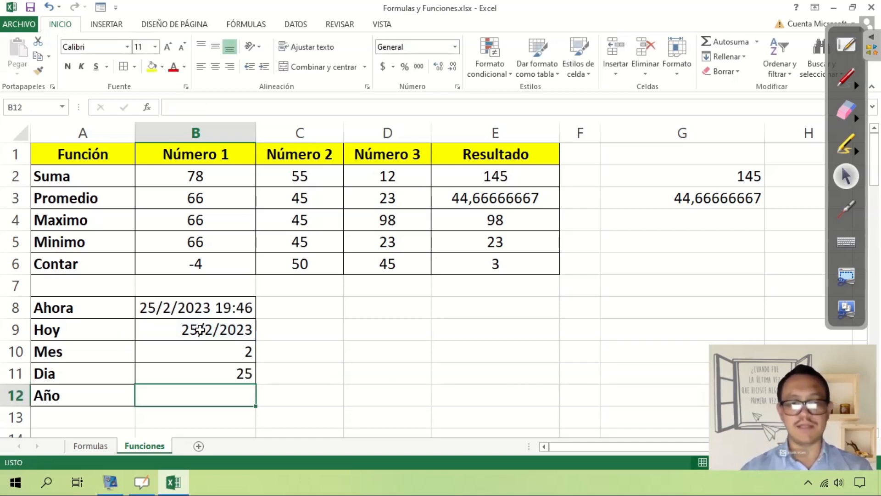
Enter =AÑO(B9) in the Año row's cell B12 to extract the year from today's date
{"action": "type", "text": "=("}
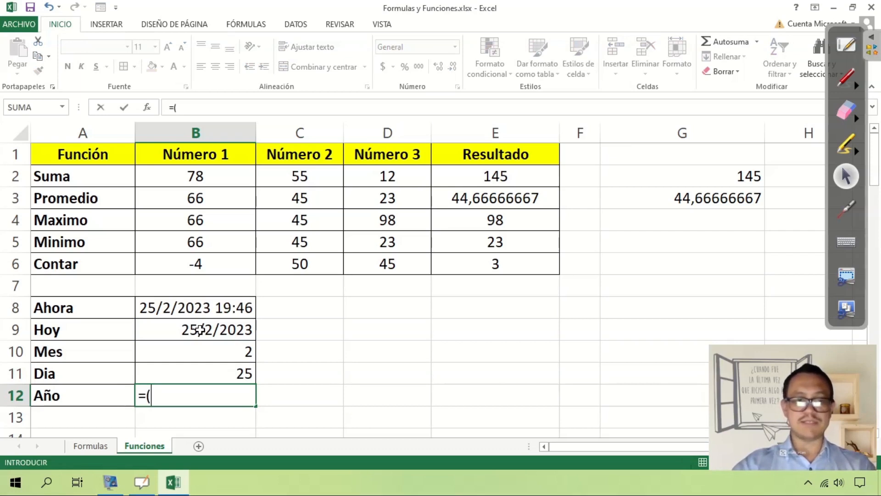
{"action": "key", "text": "BackSpace"}
{"action": "type", "text": "A"}
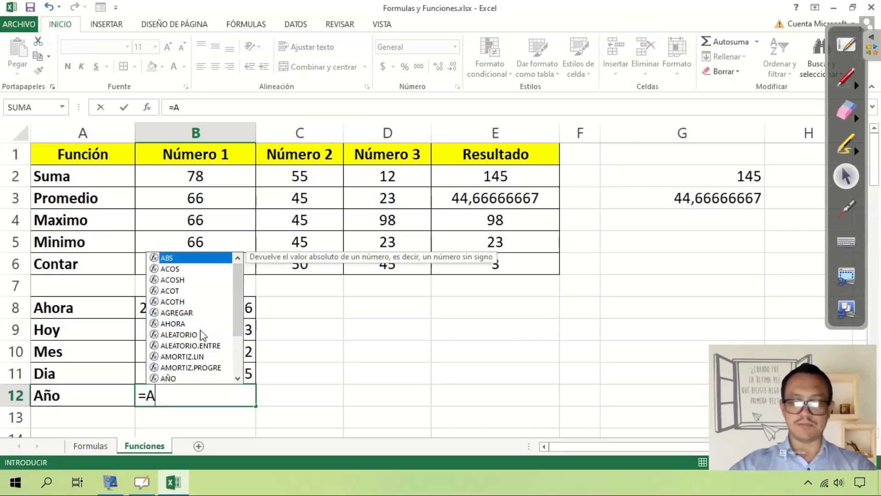
{"action": "type", "text": "ÑO("}
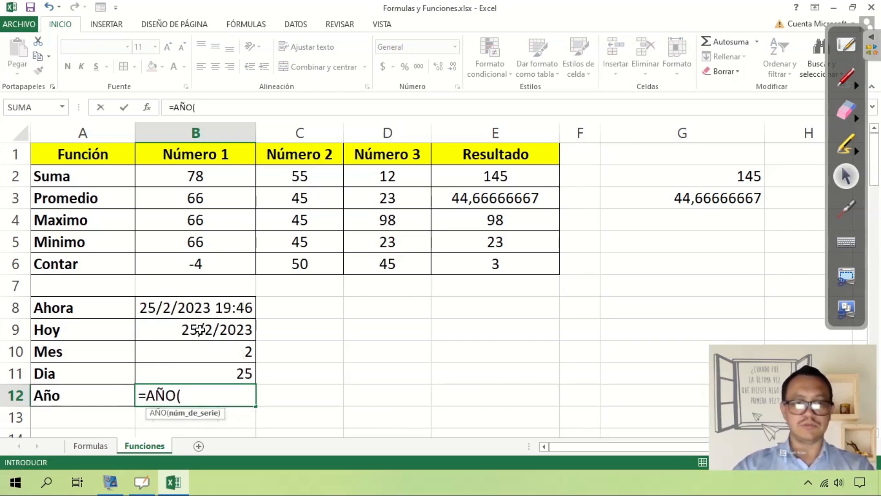
{"action": "left_click", "coordinate": [199, 330]}
{"action": "type", "text": ")"}
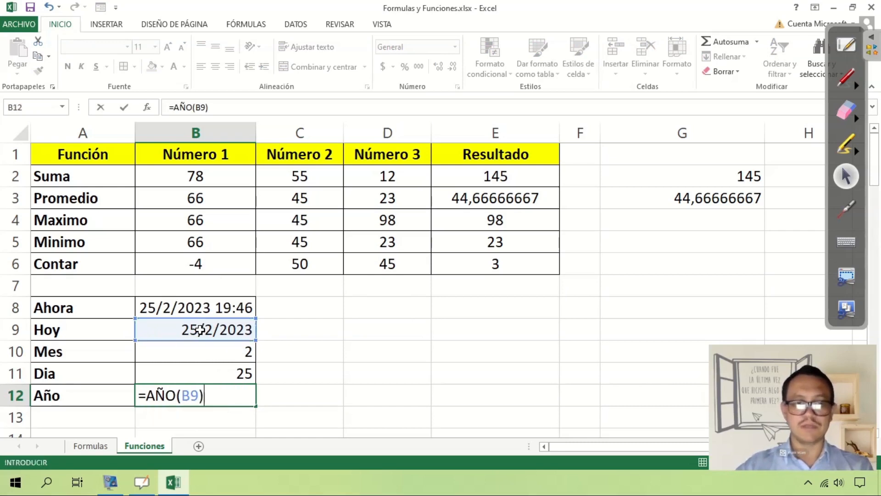
{"action": "key", "text": "Return"}
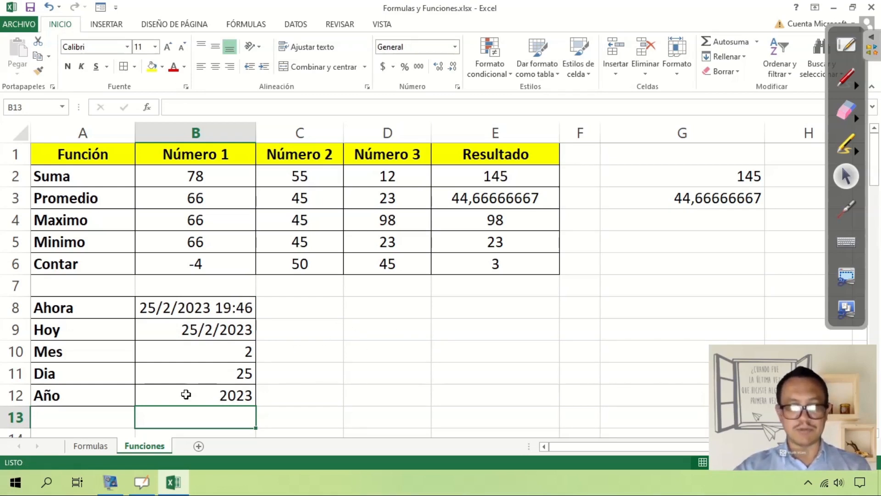
Review the Mes, Dia and Año results in A10:B12 against the Ahora and Hoy dates in B8 and B9
{"action": "left_click_drag", "start_coordinate": [90, 352], "coordinate": [236, 394]}
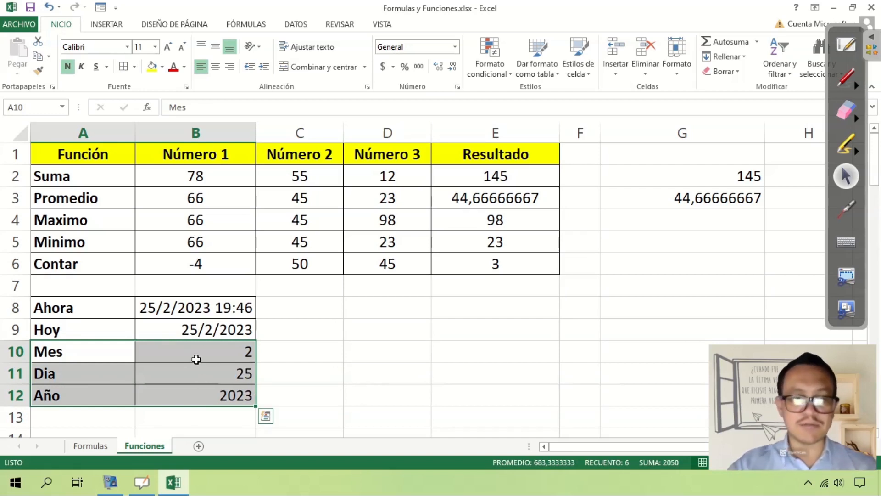
{"action": "left_click", "coordinate": [175, 331]}
{"action": "left_click", "coordinate": [178, 306]}
{"action": "left_click", "coordinate": [182, 328]}
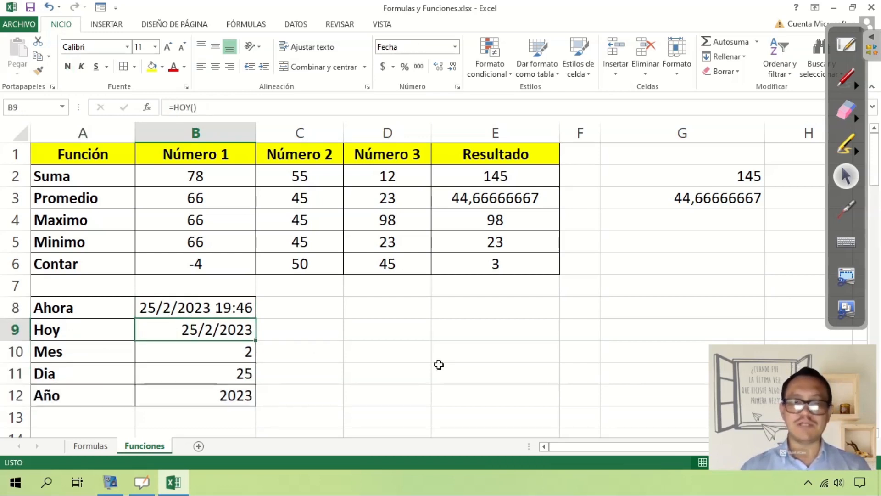